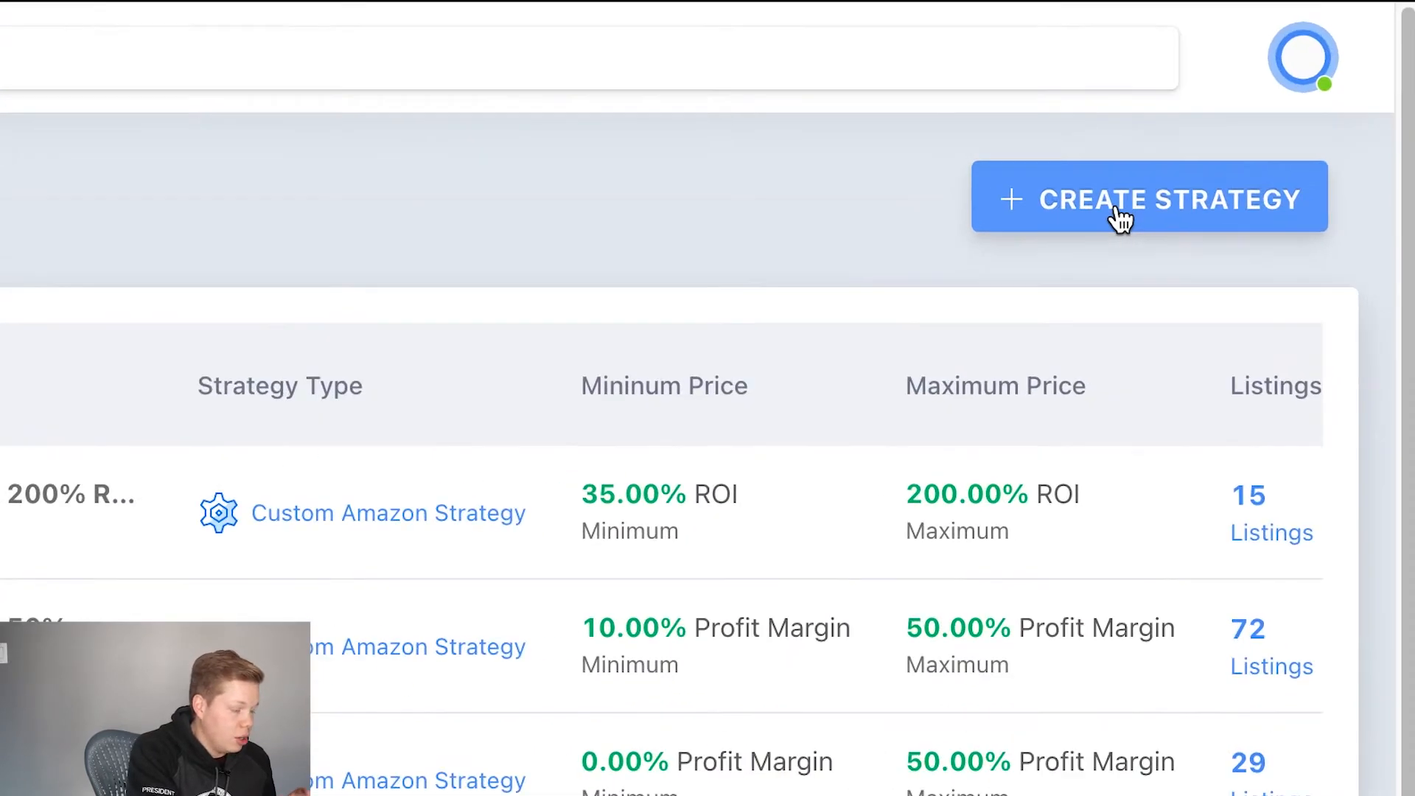
# Step: Start a new pricing strategy and choose Amazon as its marketplace
pyautogui.click(1119, 217)
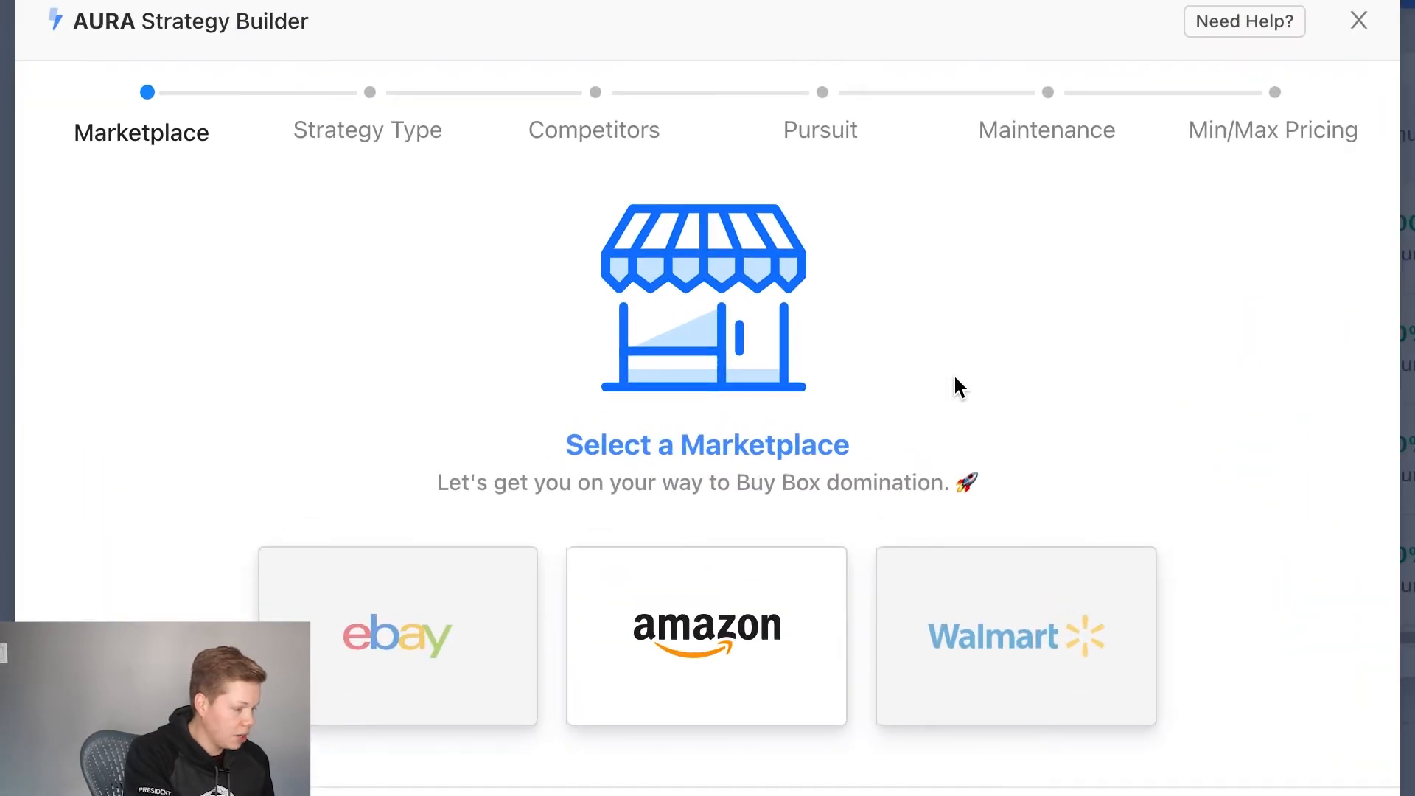
pyautogui.click(728, 600)
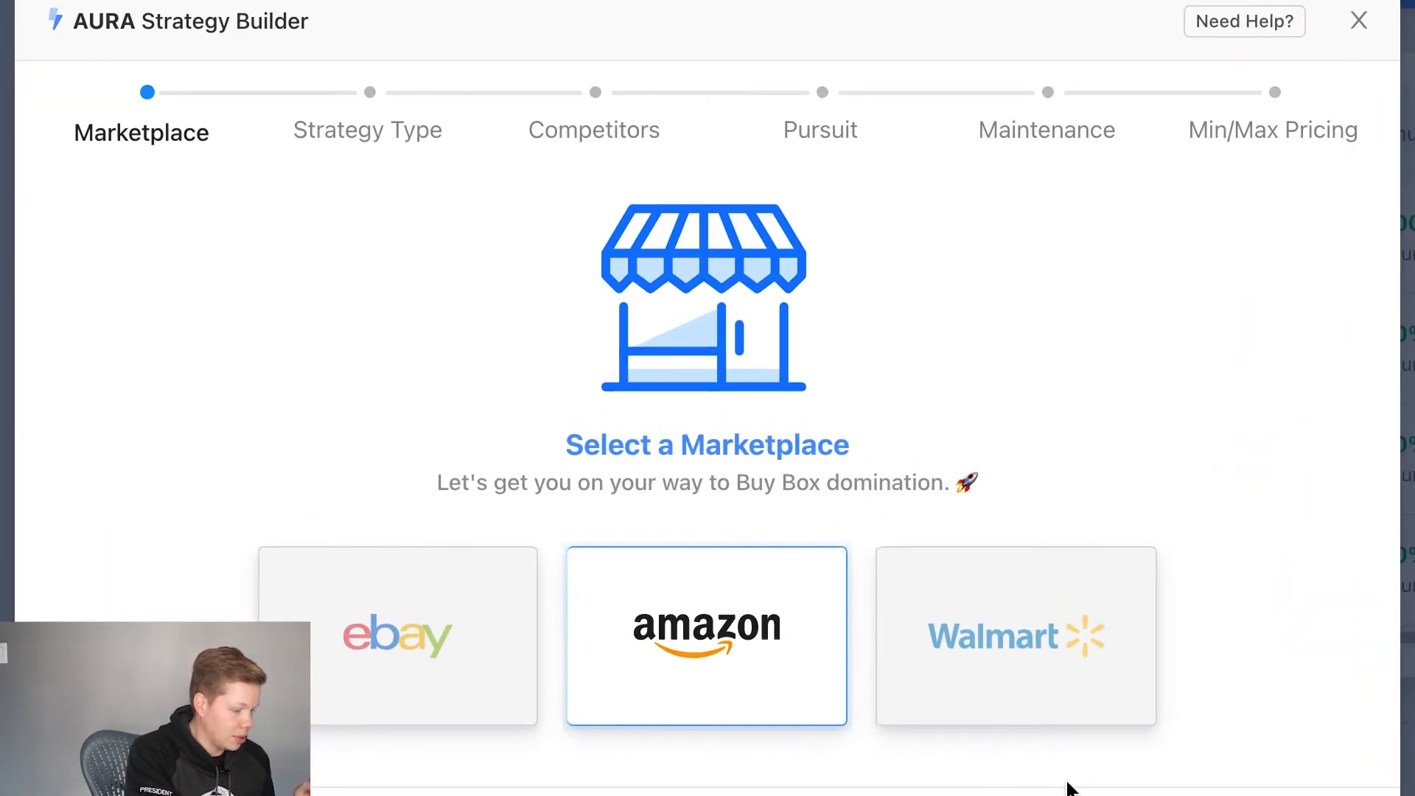
pyautogui.click(1105, 738)
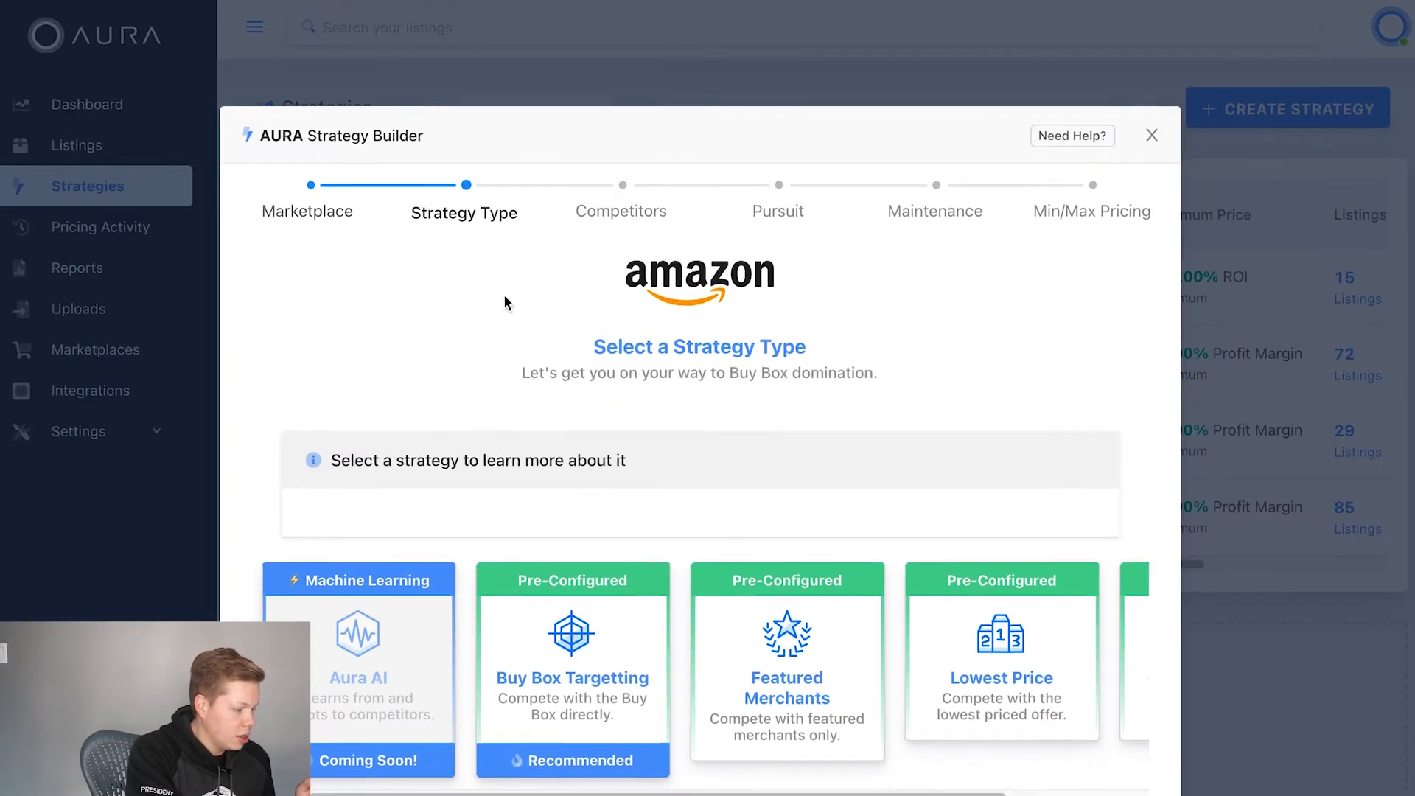
# Step: Choose the pre-configured Buy Box Targetting strategy type and continue to the Pursuit settings
pyautogui.scroll(-2, 506, 302)
pyautogui.hscroll(4, 819, 608)
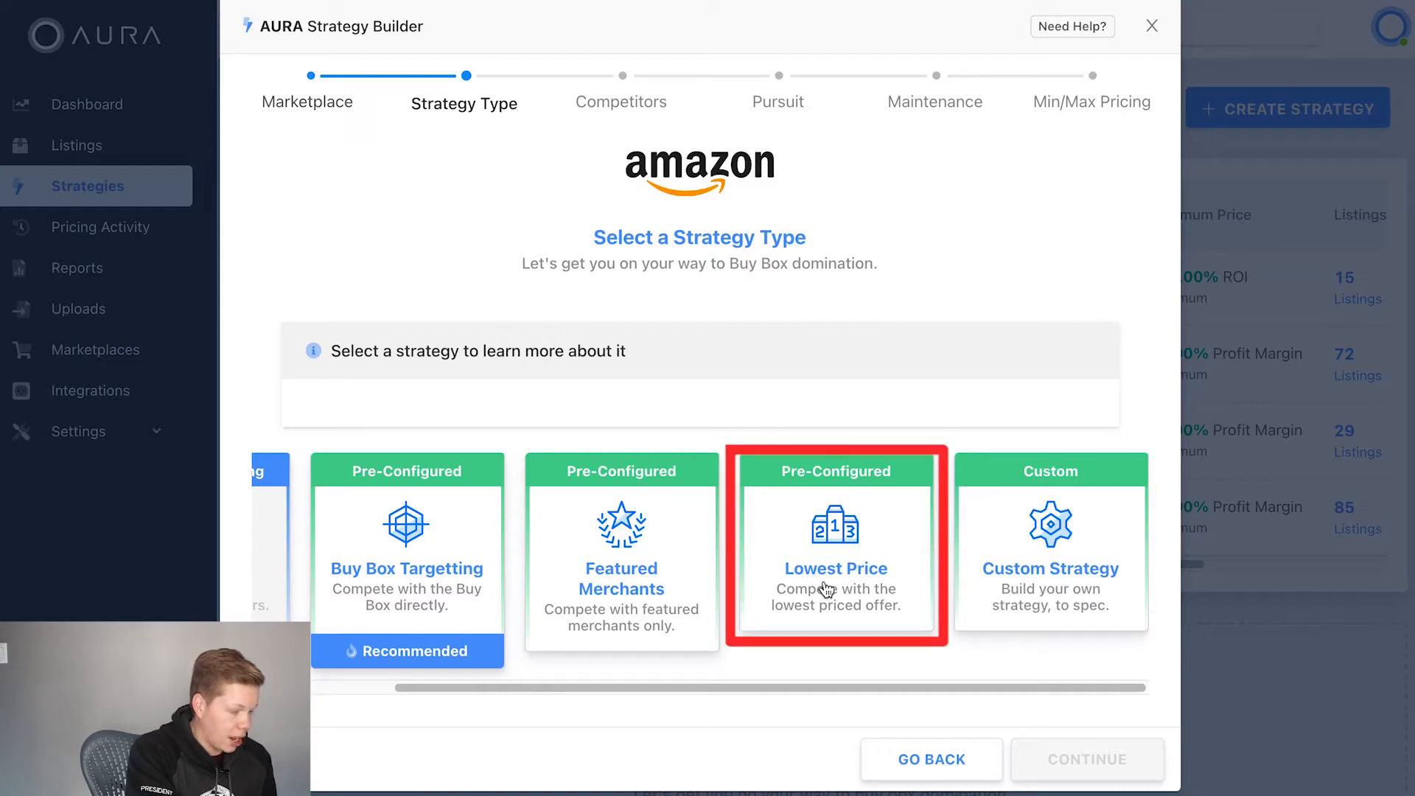
pyautogui.hscroll(-3, 826, 589)
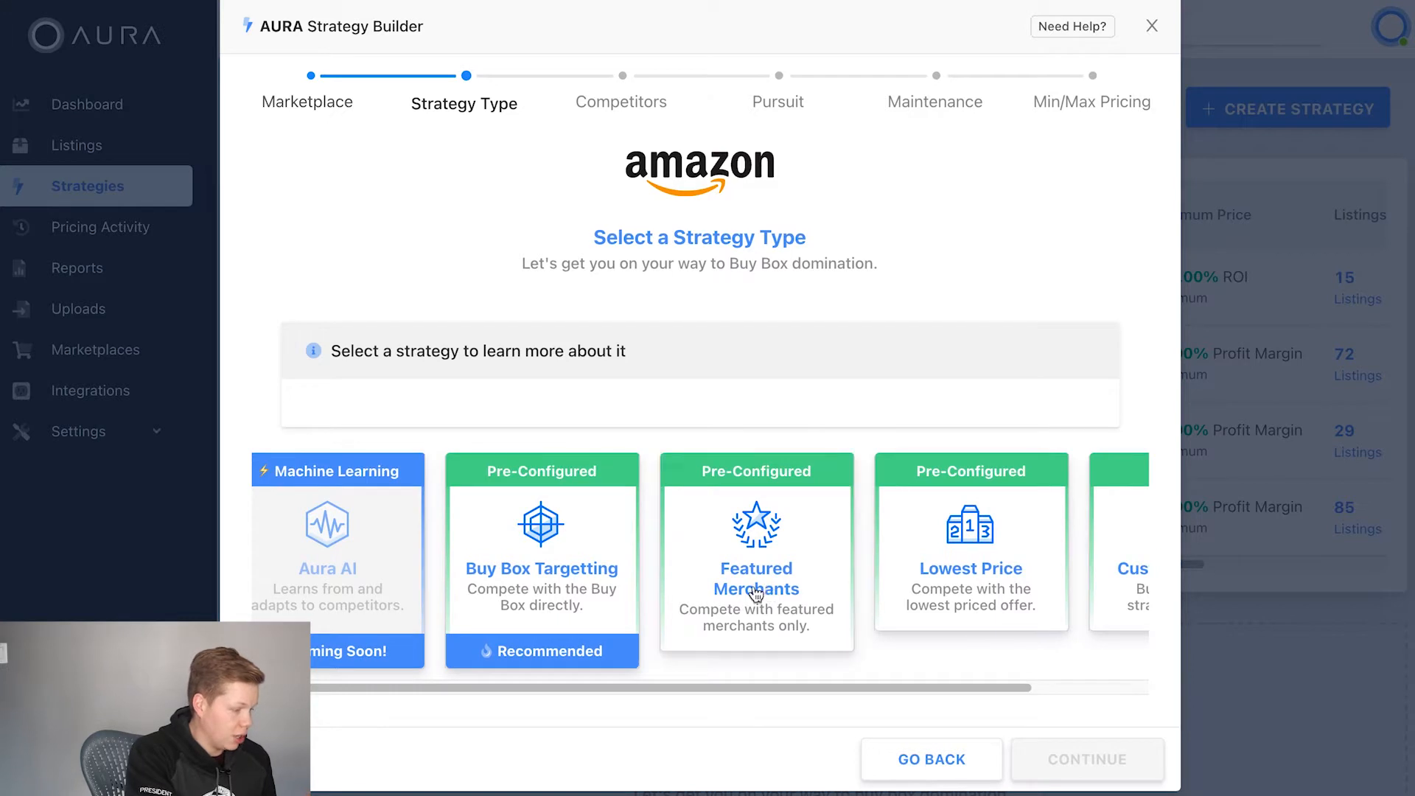
pyautogui.hscroll(-1, 526, 588)
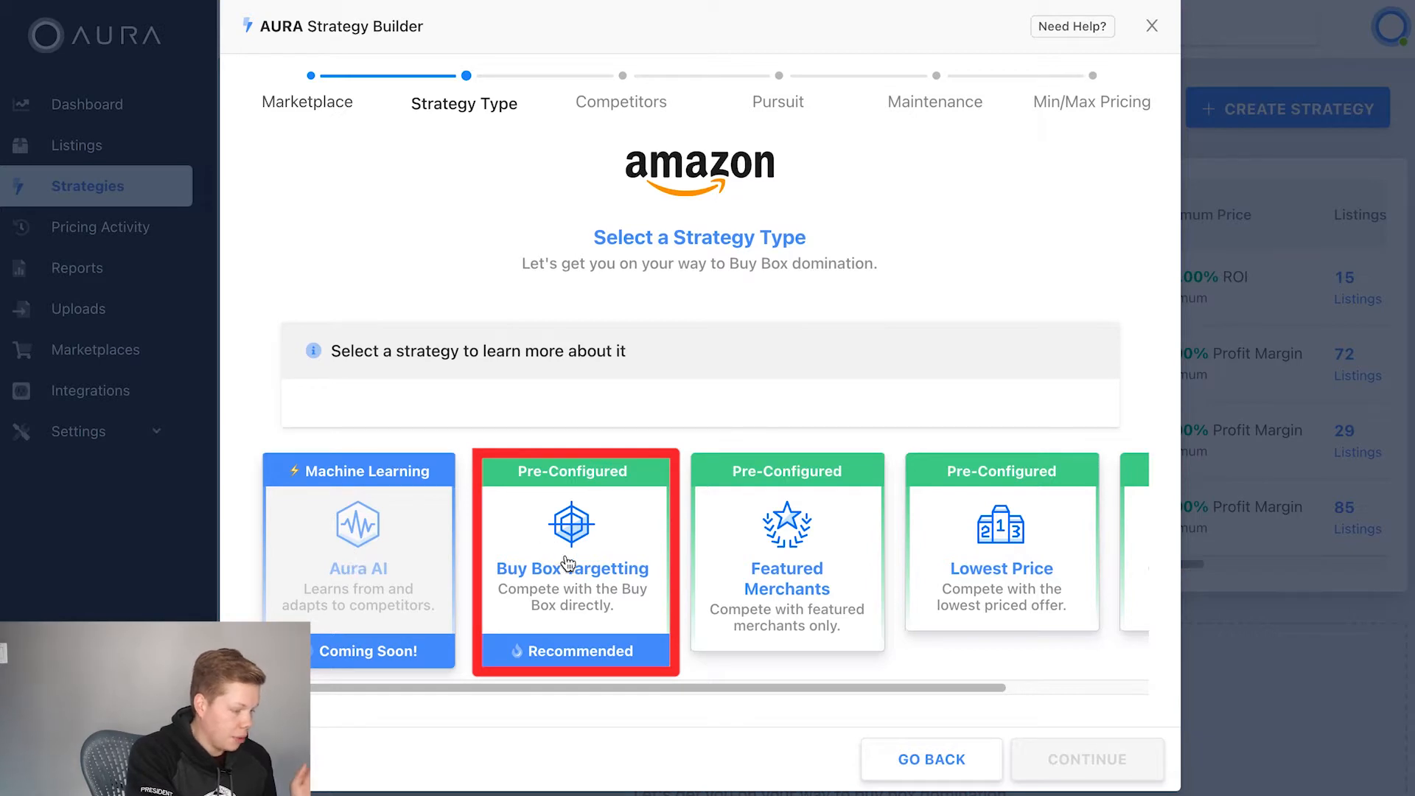
pyautogui.click(647, 518)
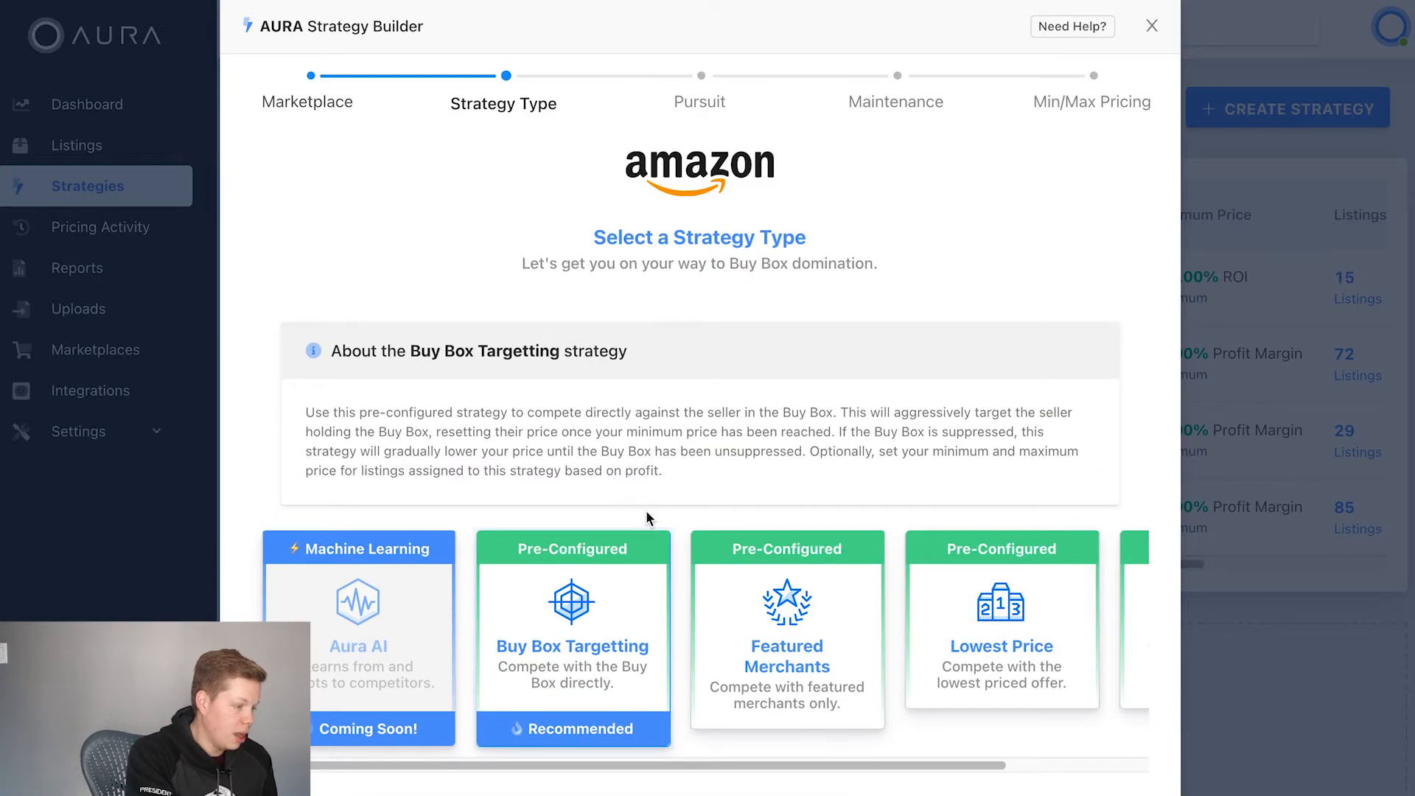
pyautogui.scroll(-2, 801, 547)
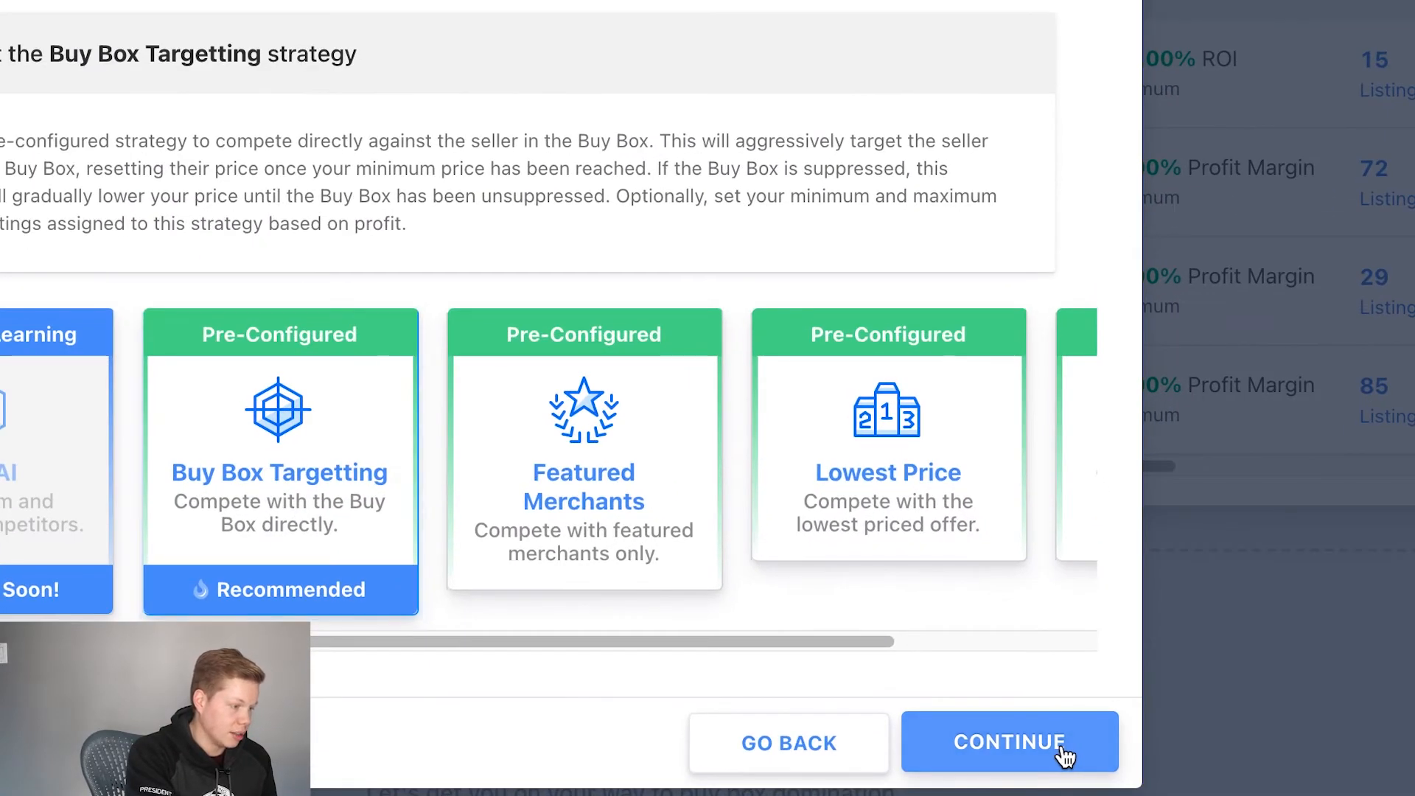
pyautogui.click(1087, 749)
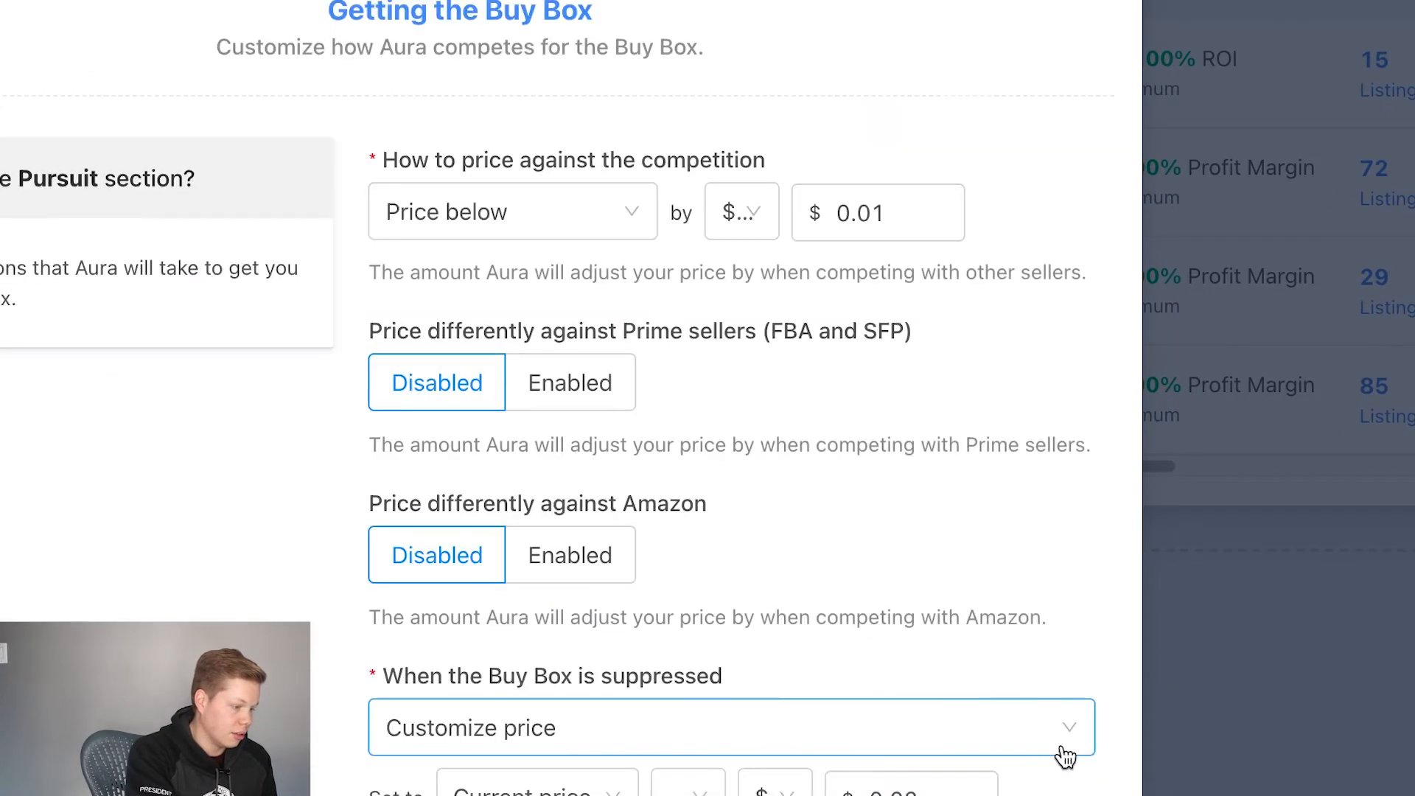
# Step: Set how to price against the competition to Match price
pyautogui.scroll(1, 992, 269)
pyautogui.scroll(-1, 992, 268)
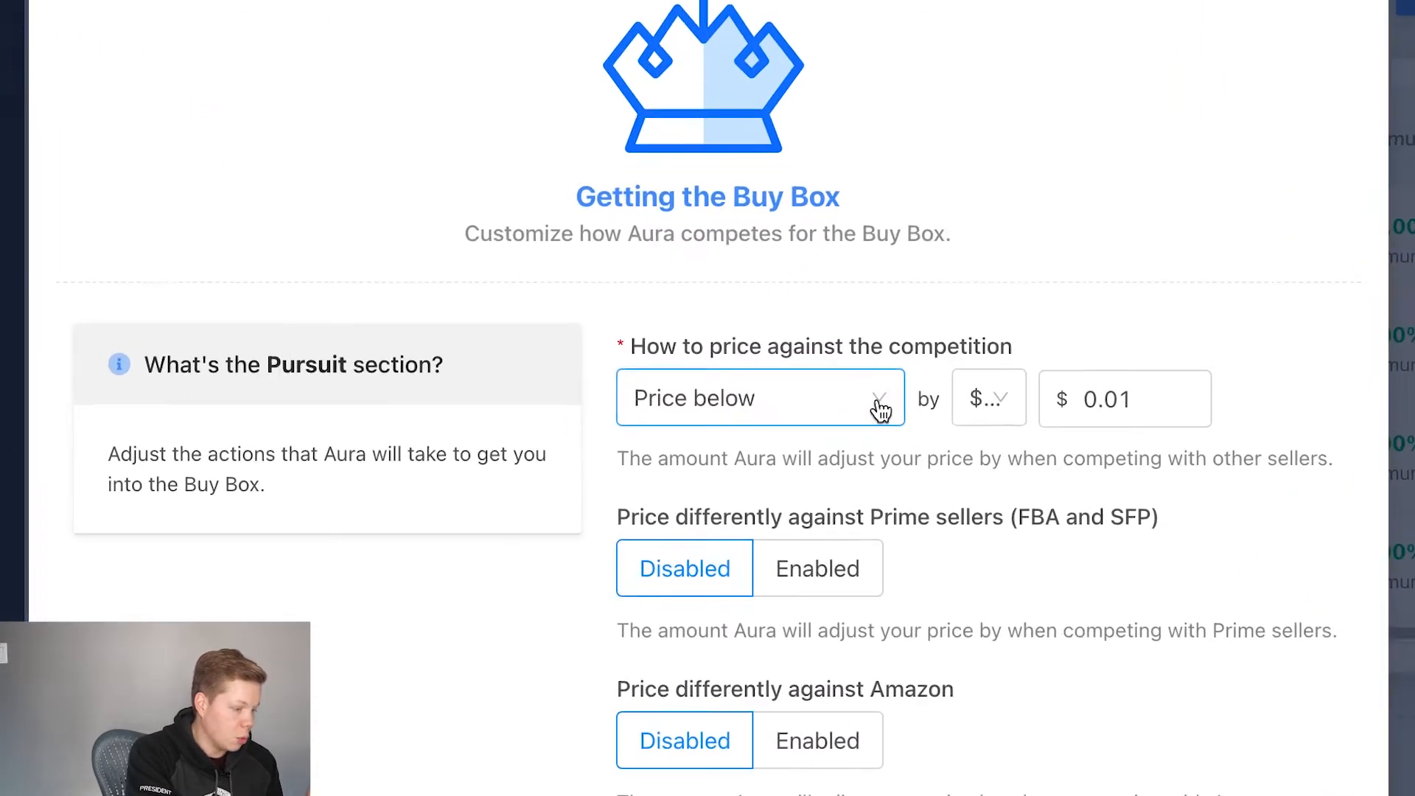
pyautogui.click(879, 403)
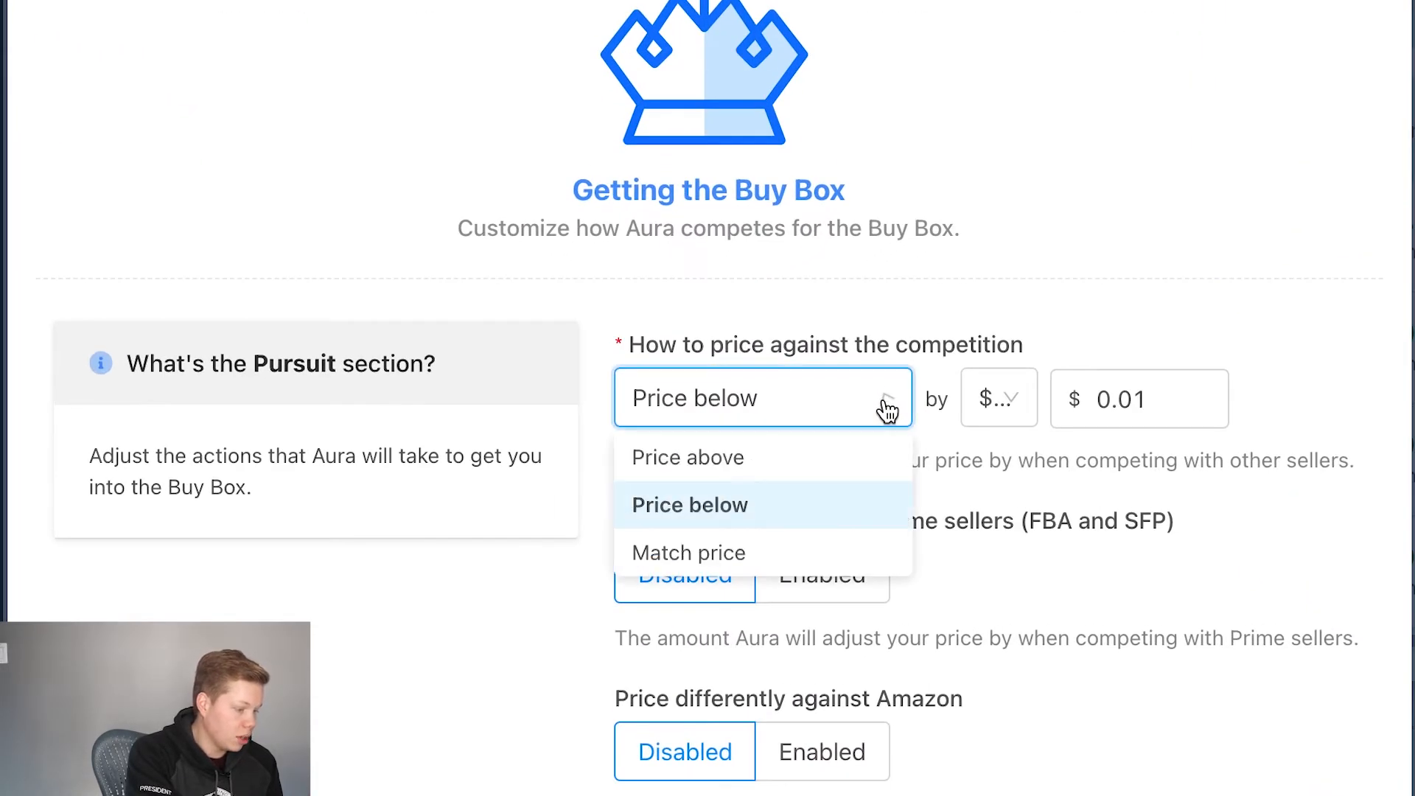
pyautogui.click(806, 551)
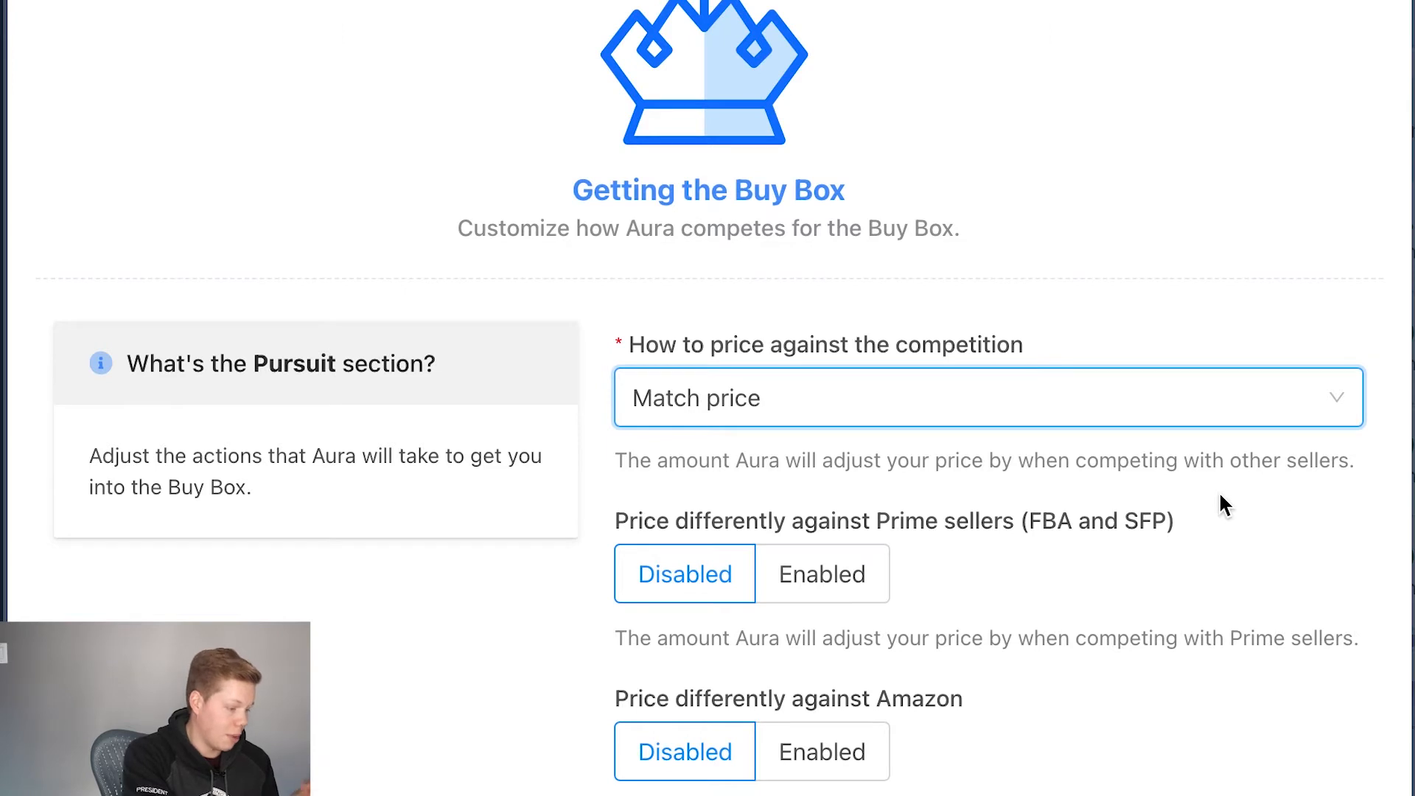
# Step: Enable different pricing against Prime sellers (FBA and SFP) and use Match price for them
pyautogui.scroll(-3, 1220, 501)
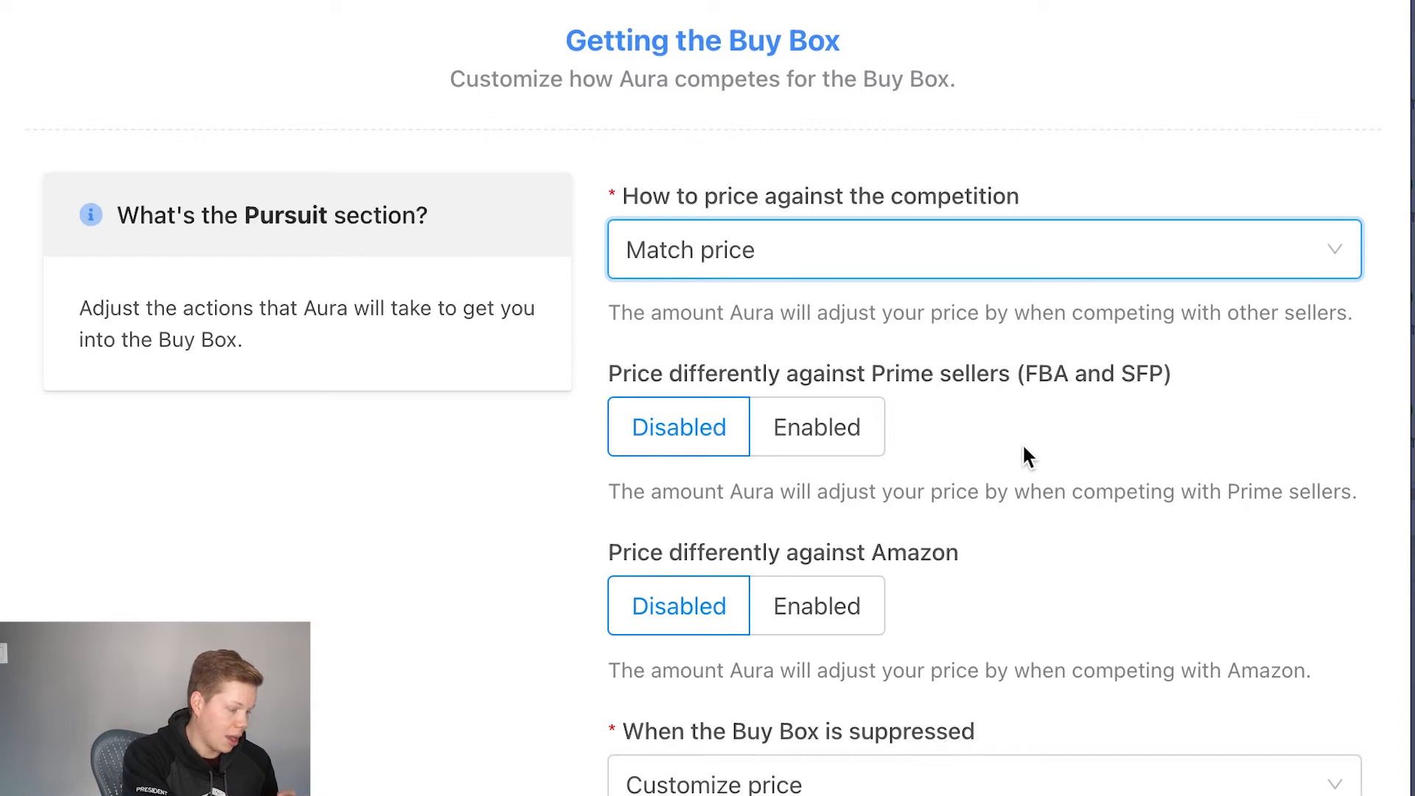
pyautogui.click(863, 426)
pyautogui.click(1029, 515)
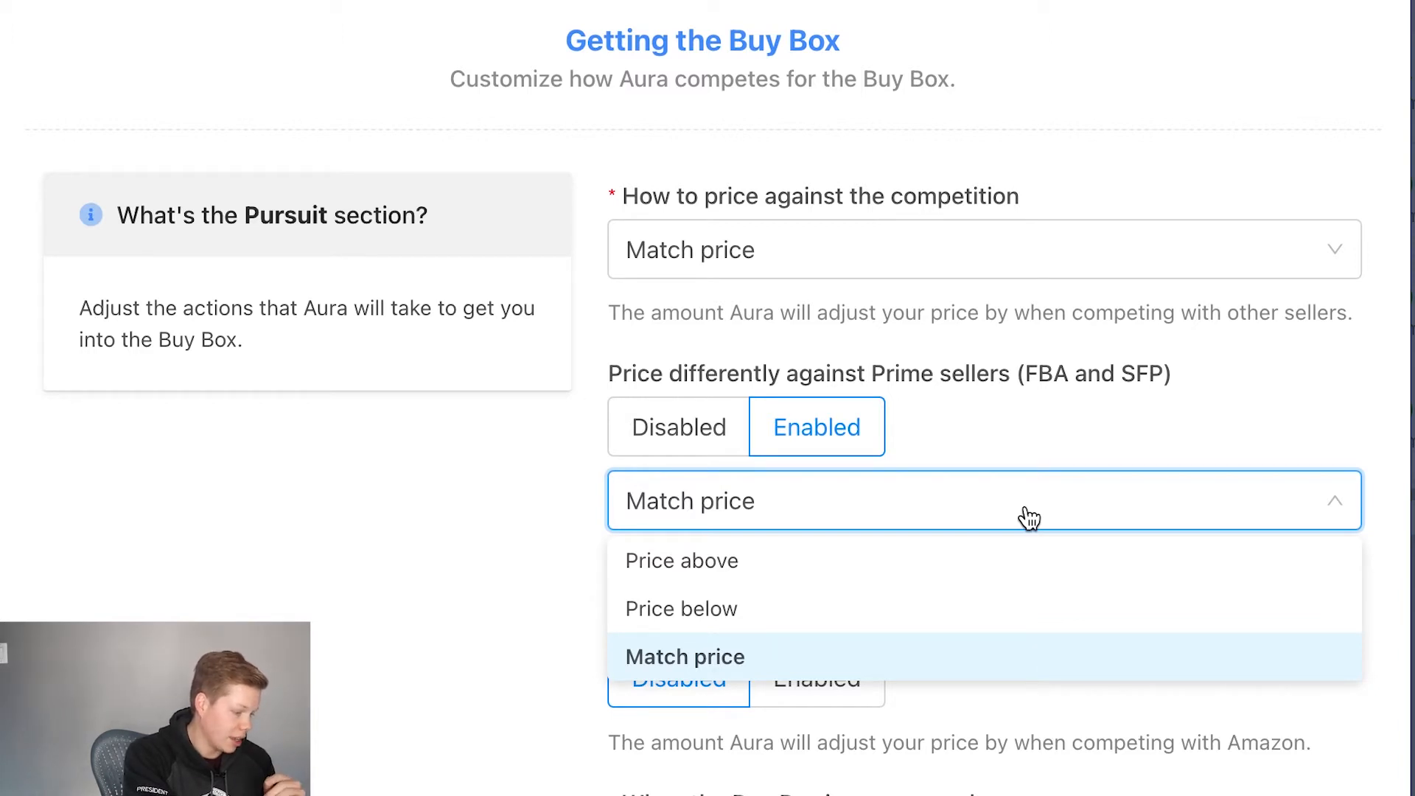
pyautogui.click(799, 661)
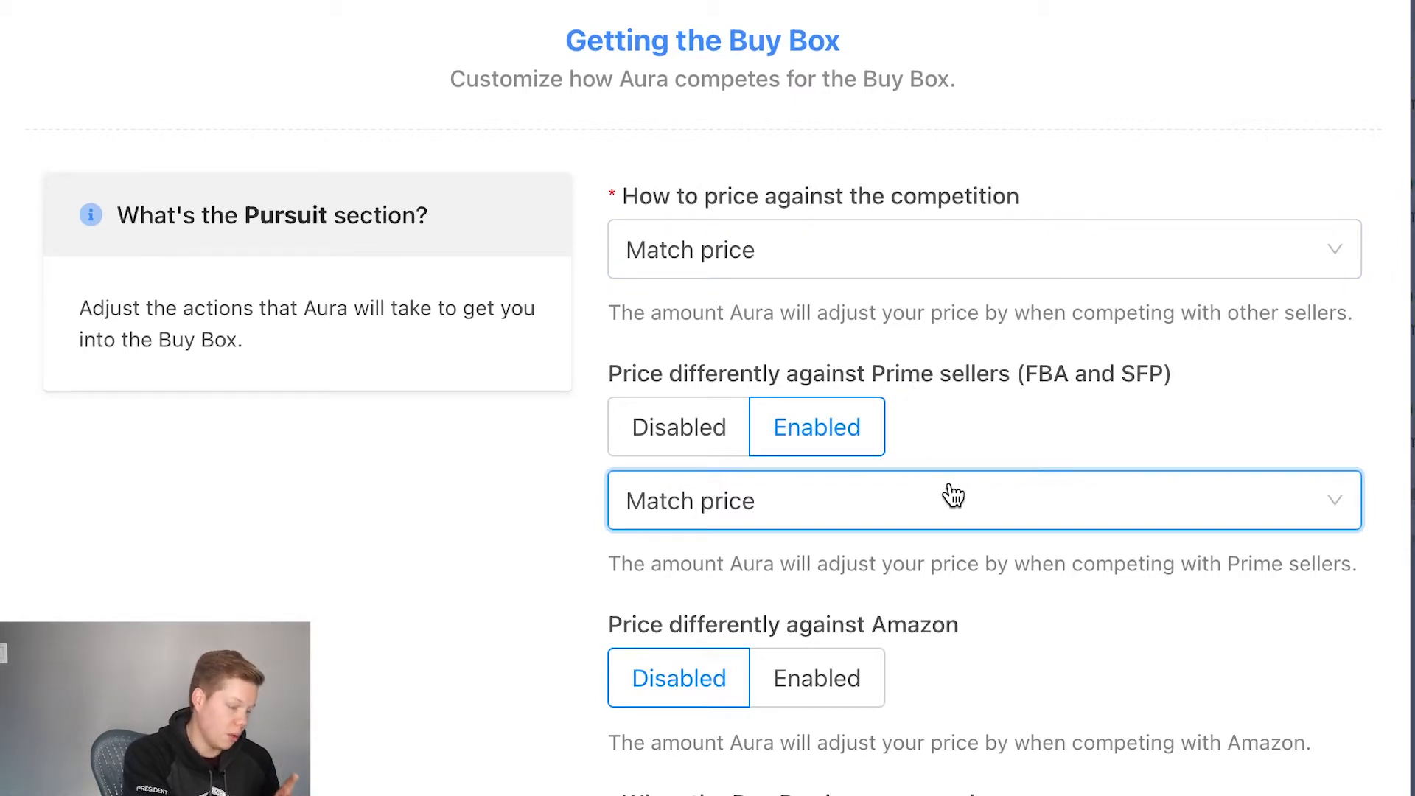
# Step: Set how to price against the competition to Price above by 5 %
pyautogui.click(1019, 273)
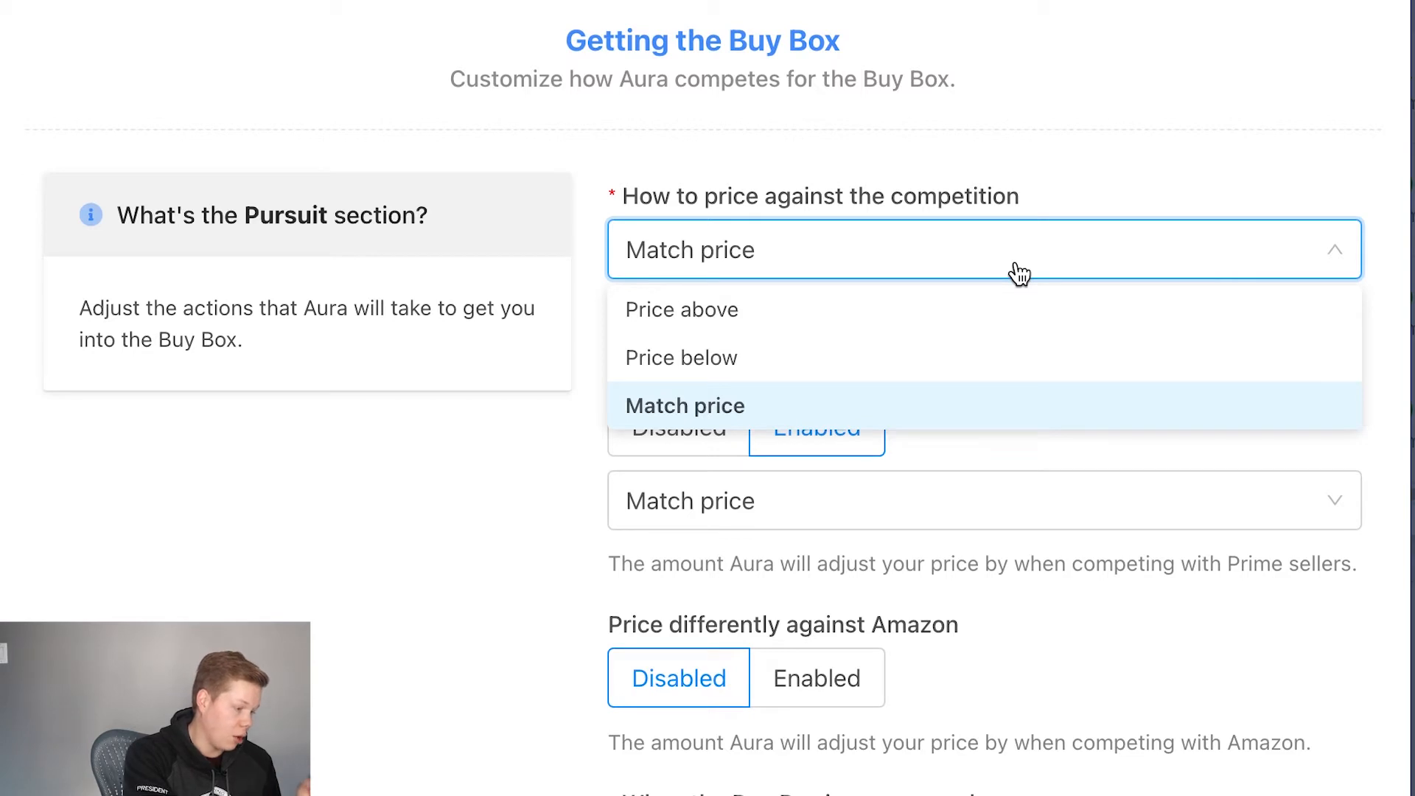
pyautogui.click(945, 313)
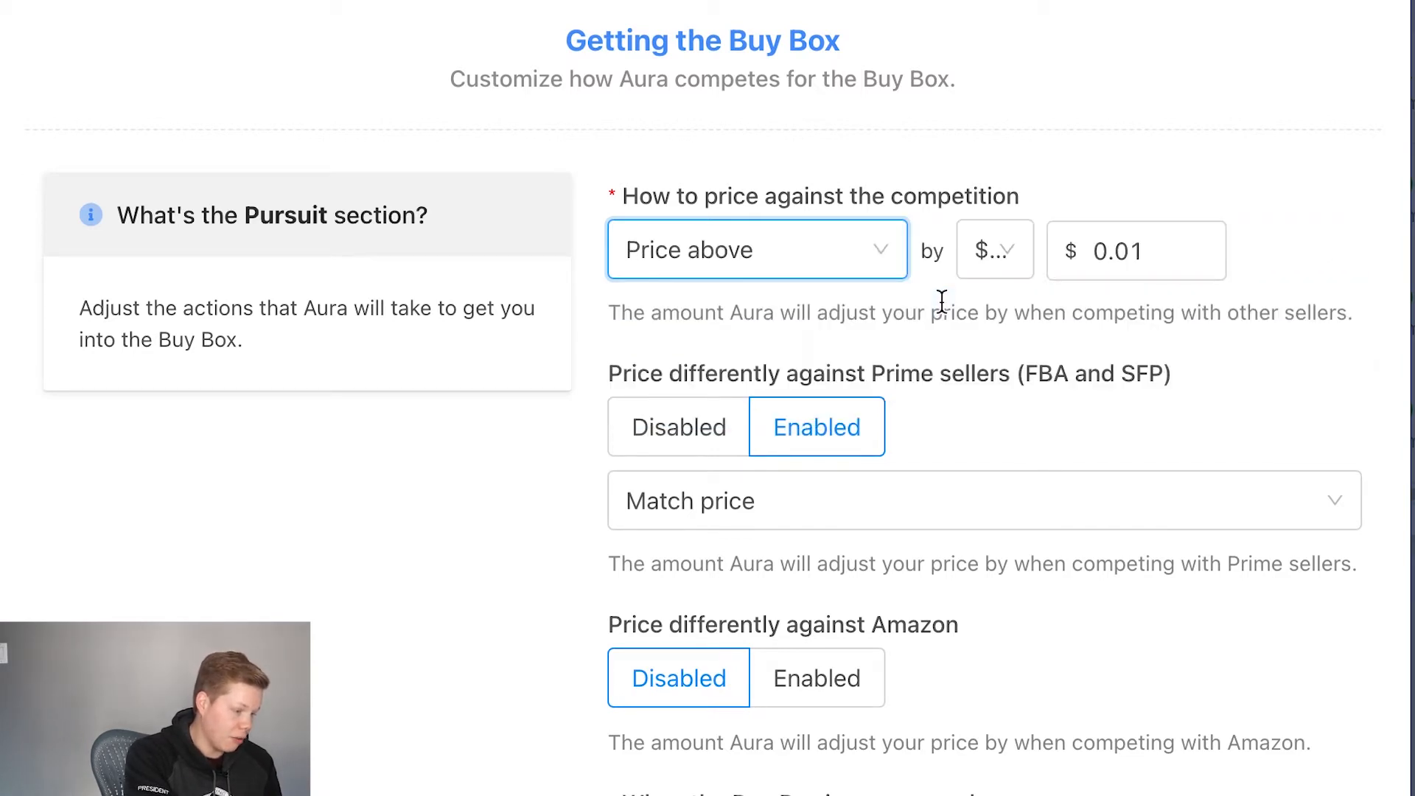
pyautogui.click(1009, 262)
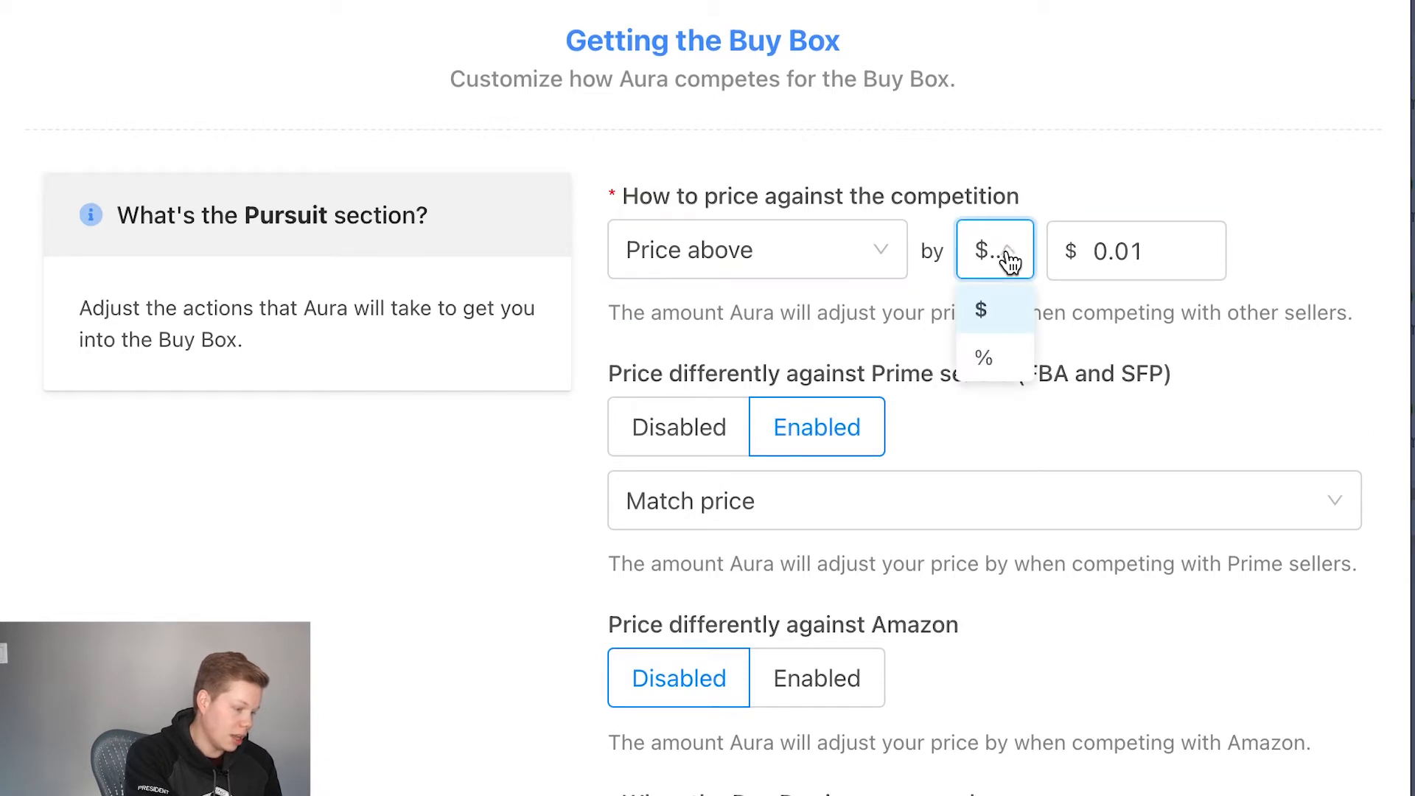
pyautogui.click(993, 353)
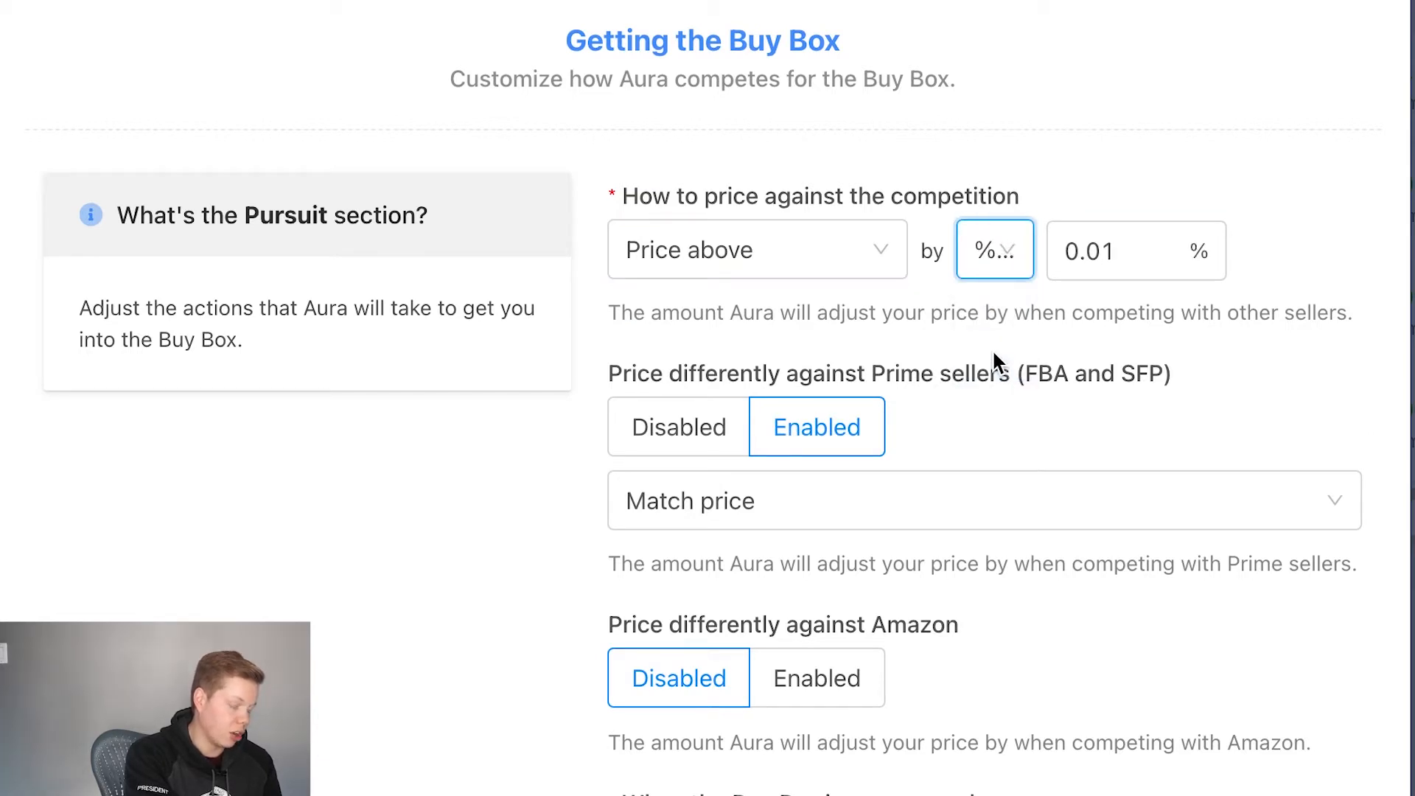
pyautogui.doubleClick(1137, 256)
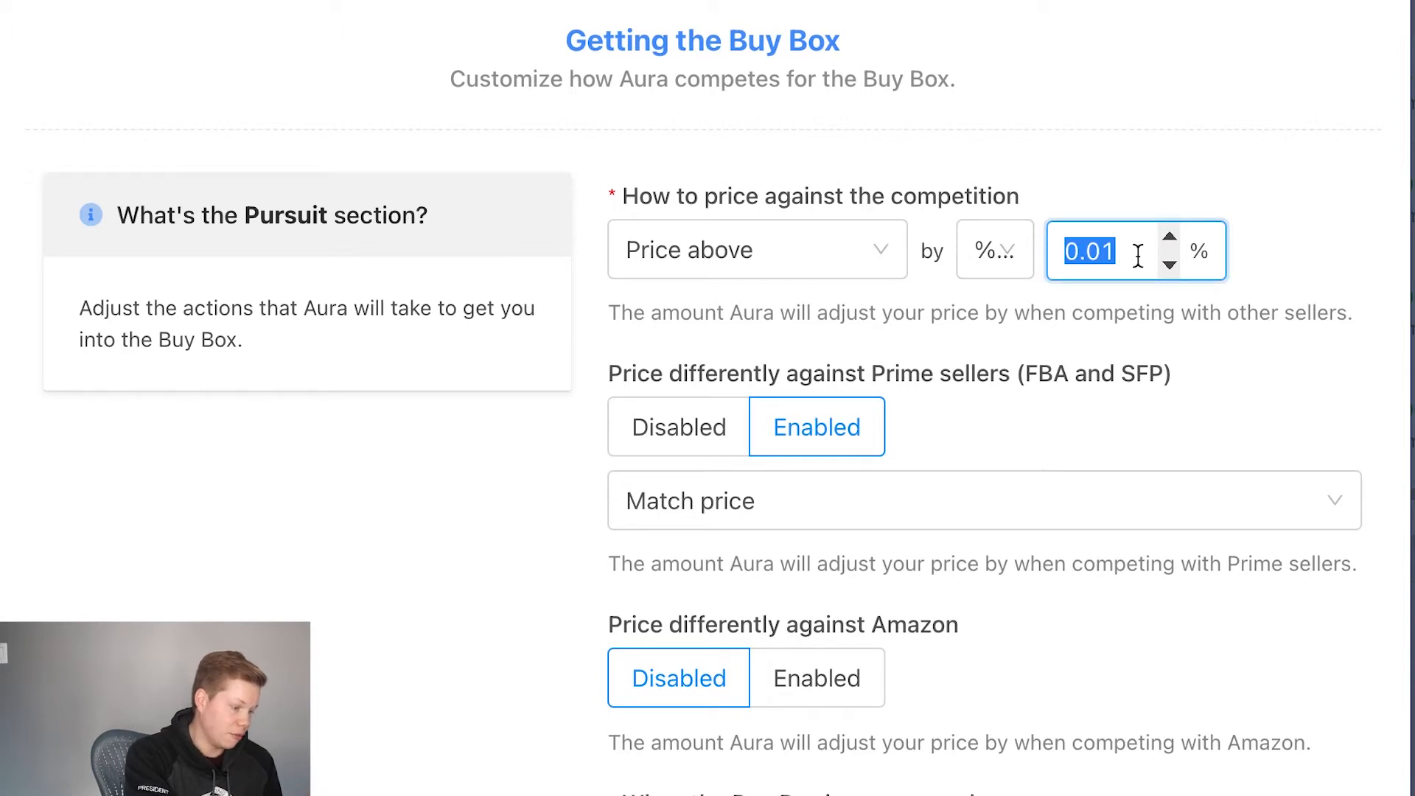
pyautogui.press('BackSpace')
pyautogui.write('5')
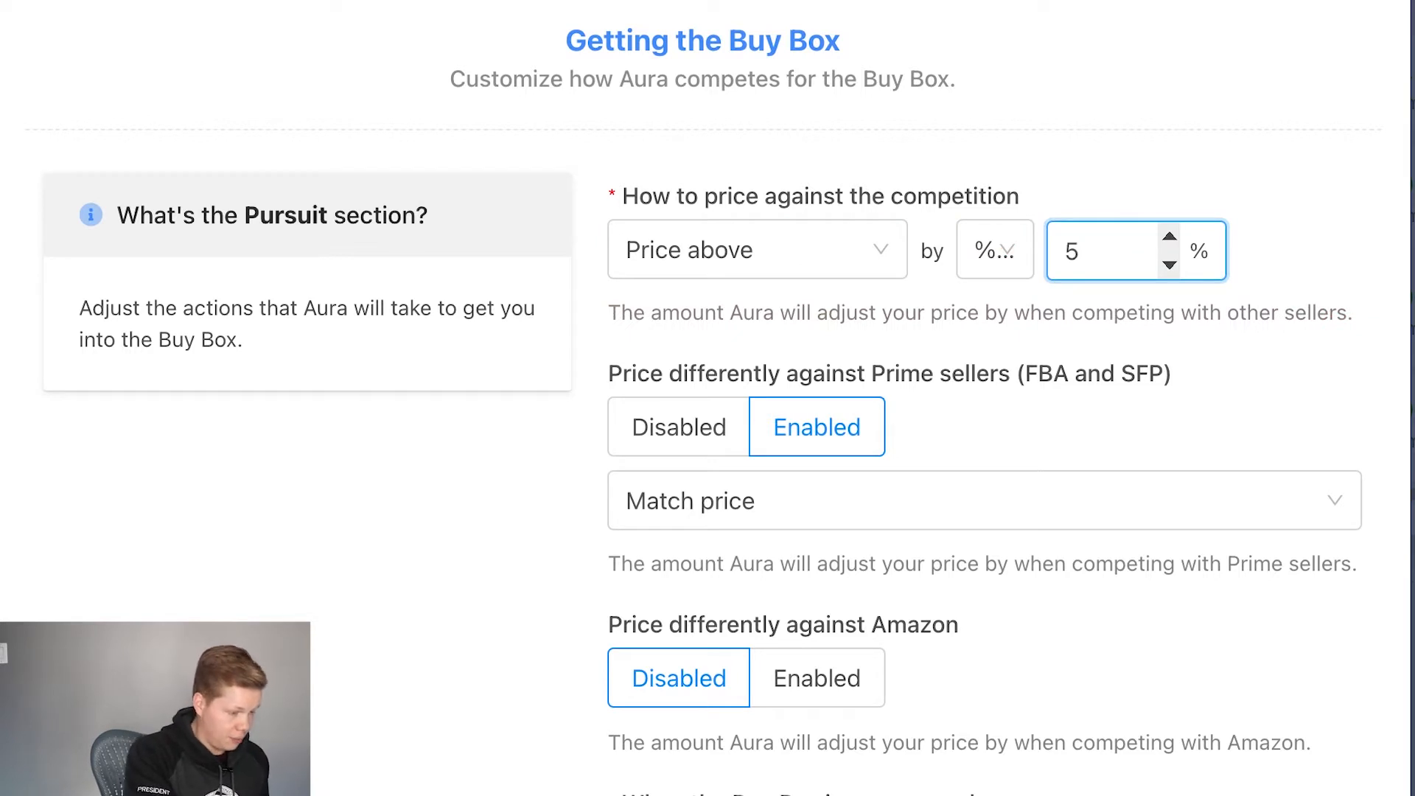
pyautogui.click(1312, 248)
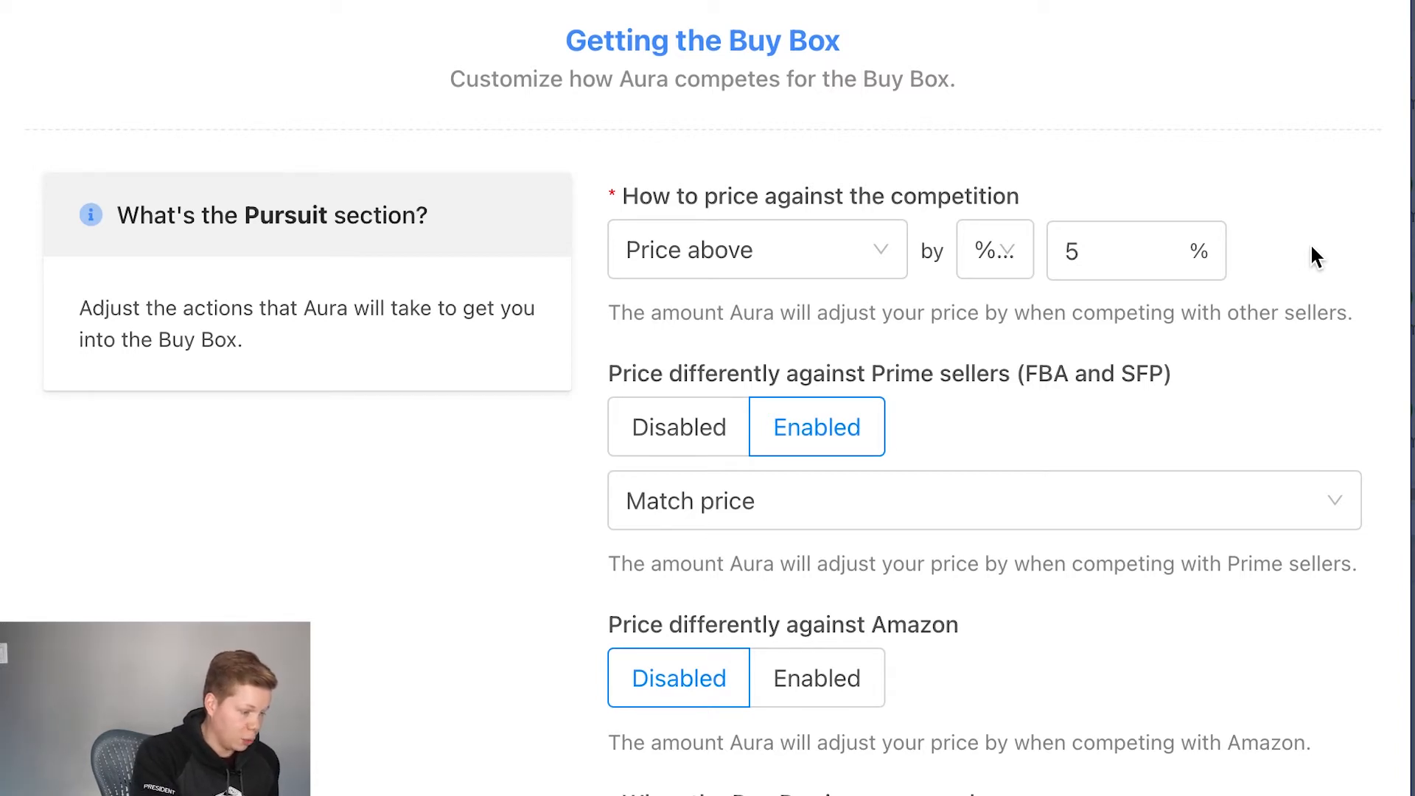
# Step: Enable different pricing against Amazon and set it to Price below by $0.02
pyautogui.scroll(-3, 1310, 253)
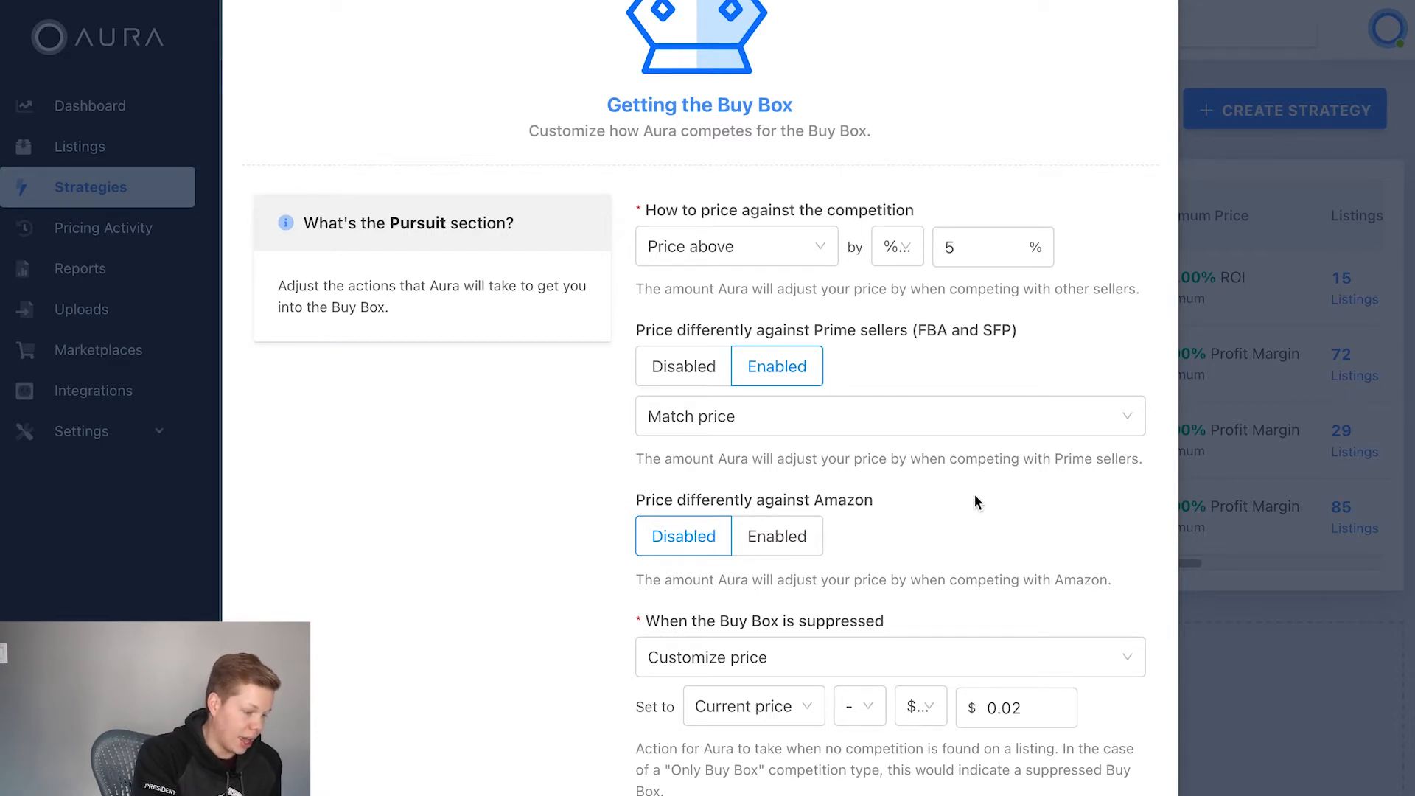
pyautogui.scroll(-2, 975, 496)
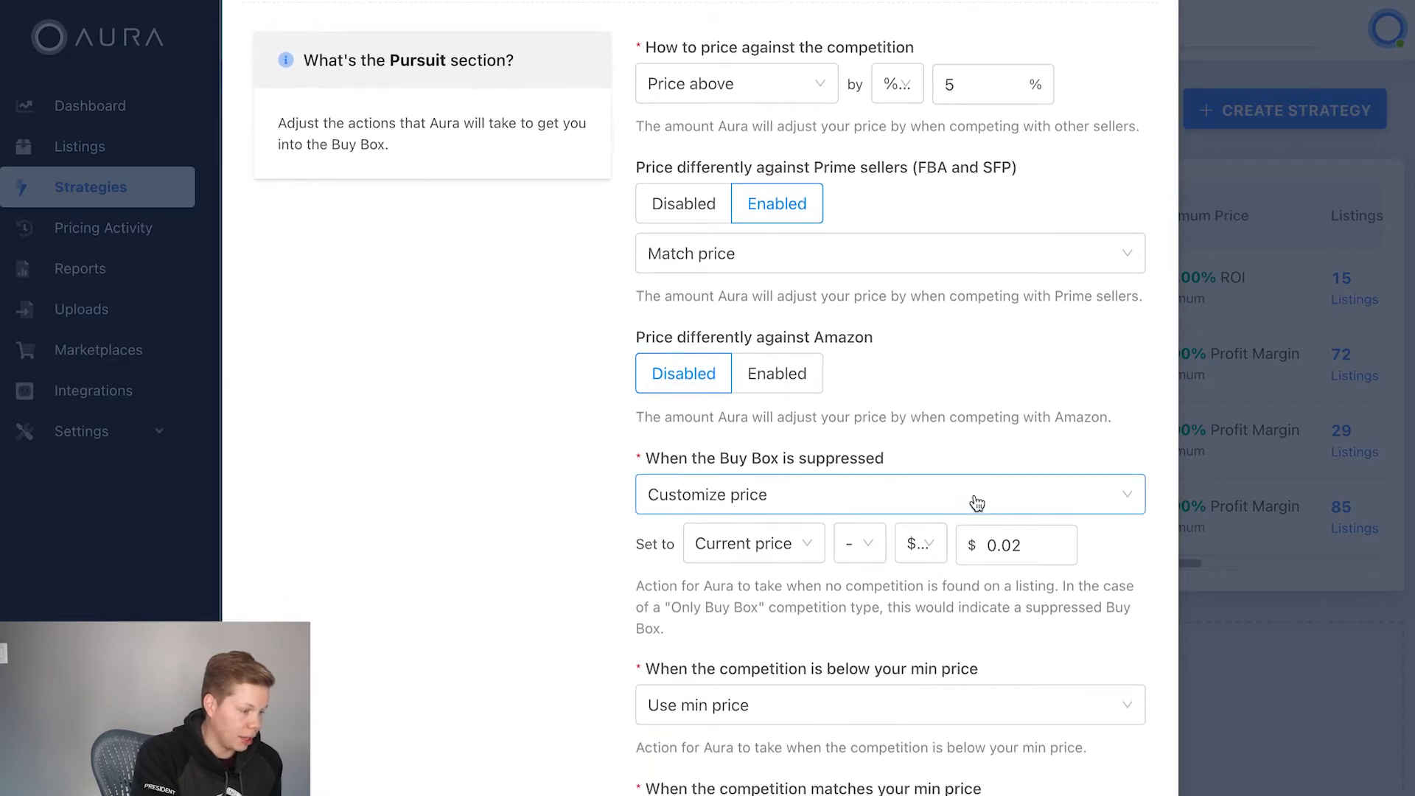
pyautogui.click(813, 375)
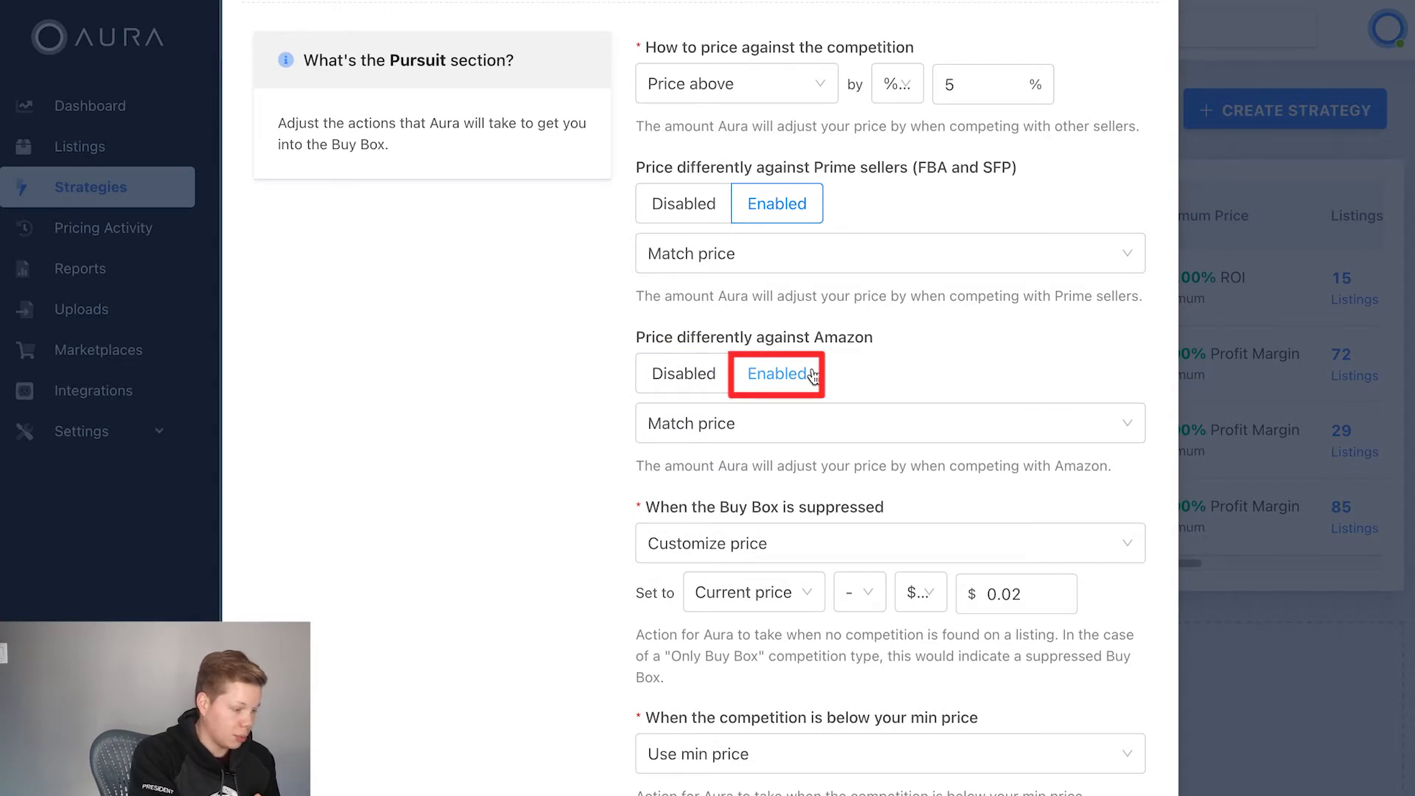
pyautogui.click(916, 427)
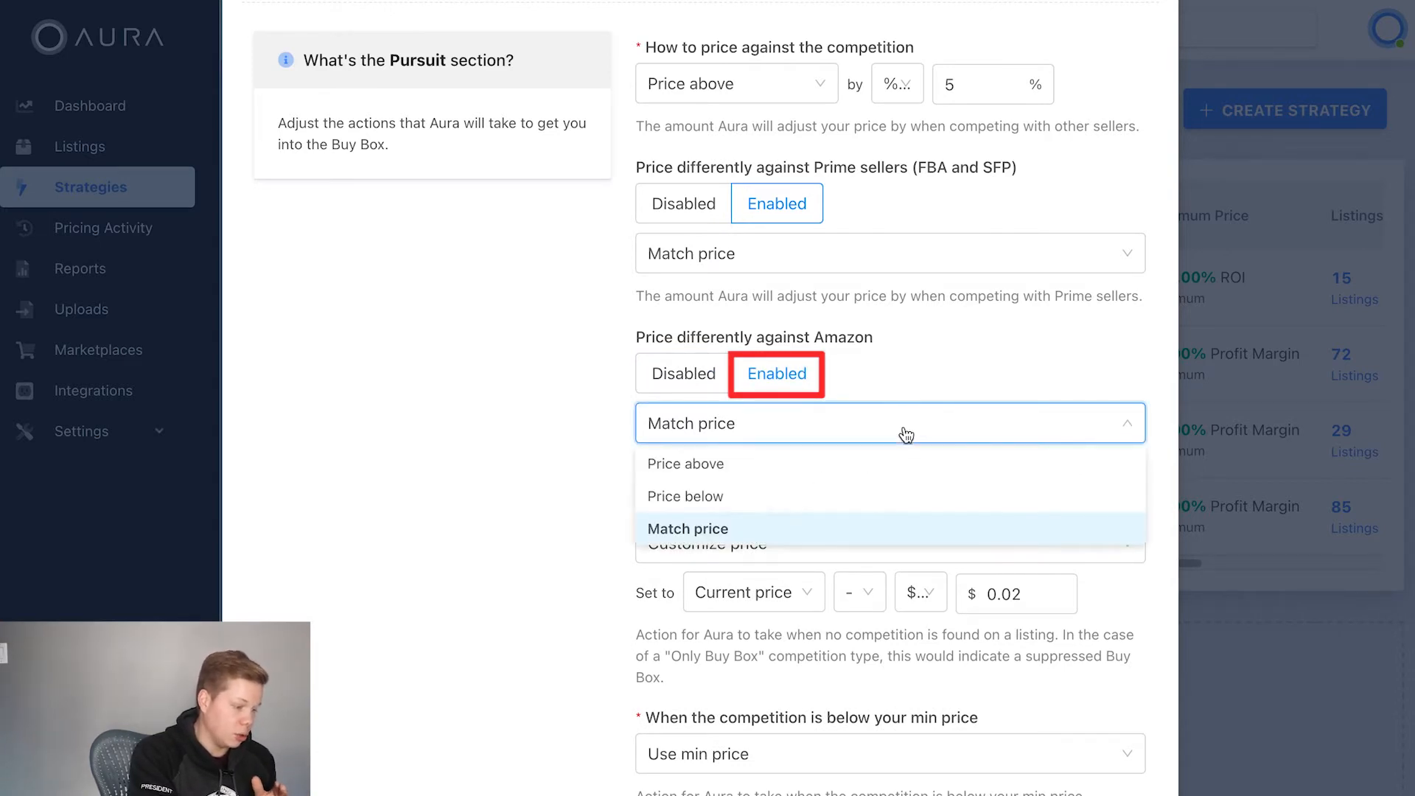
pyautogui.click(781, 506)
pyautogui.click(976, 428)
pyautogui.click(976, 427)
pyautogui.write('0.02')
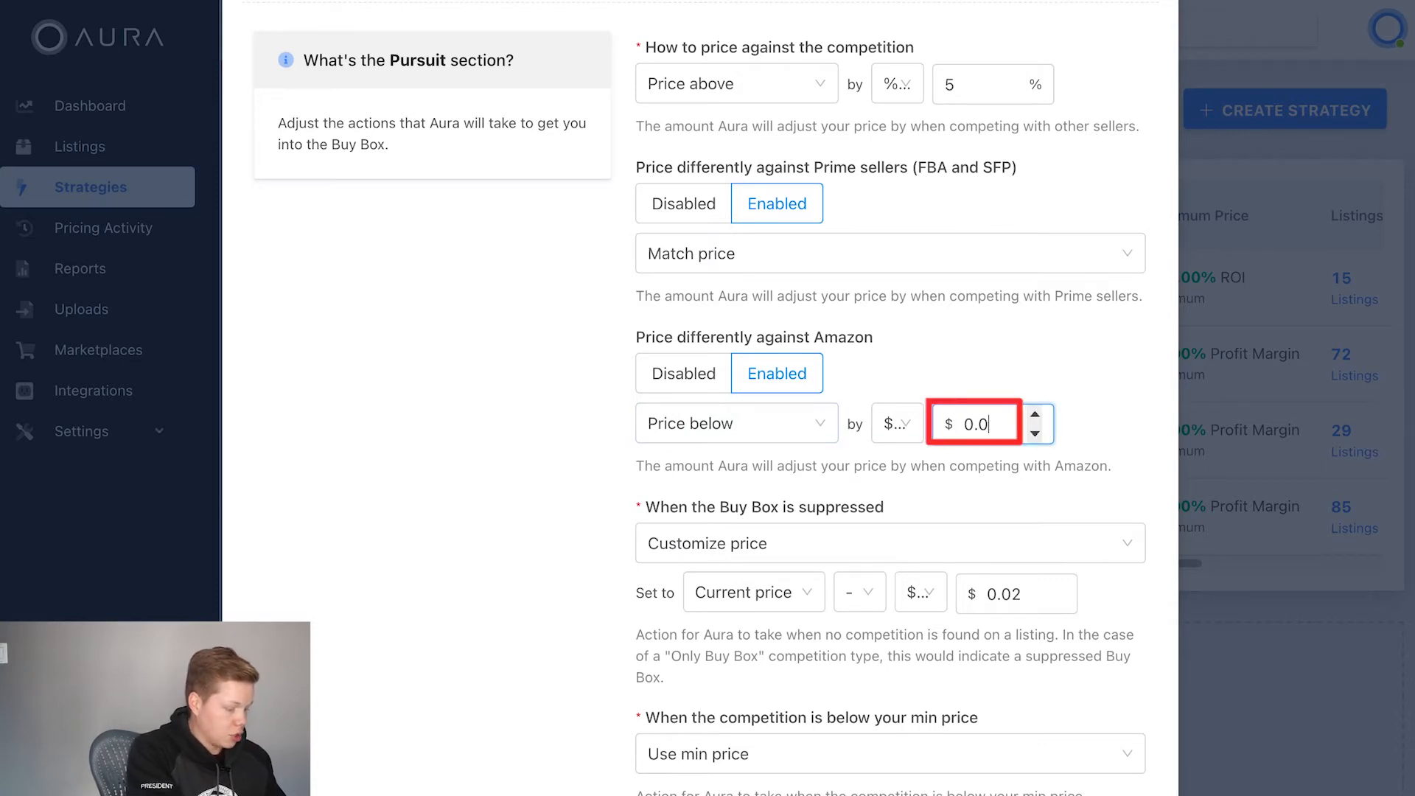
pyautogui.click(1114, 395)
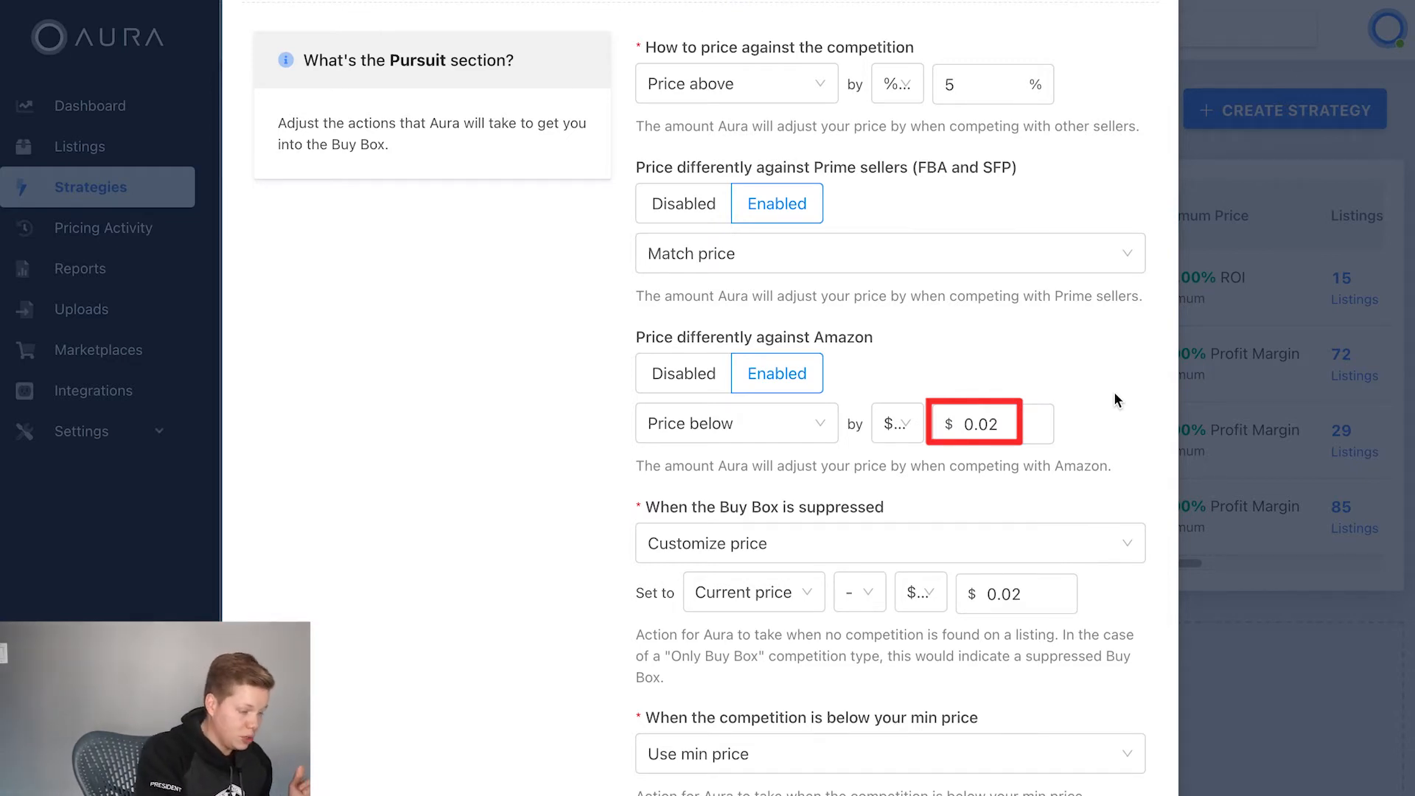
# Step: Review the choices for competition below the min price, and set the action for competition matching the min price to Use max price
pyautogui.scroll(-3, 1114, 399)
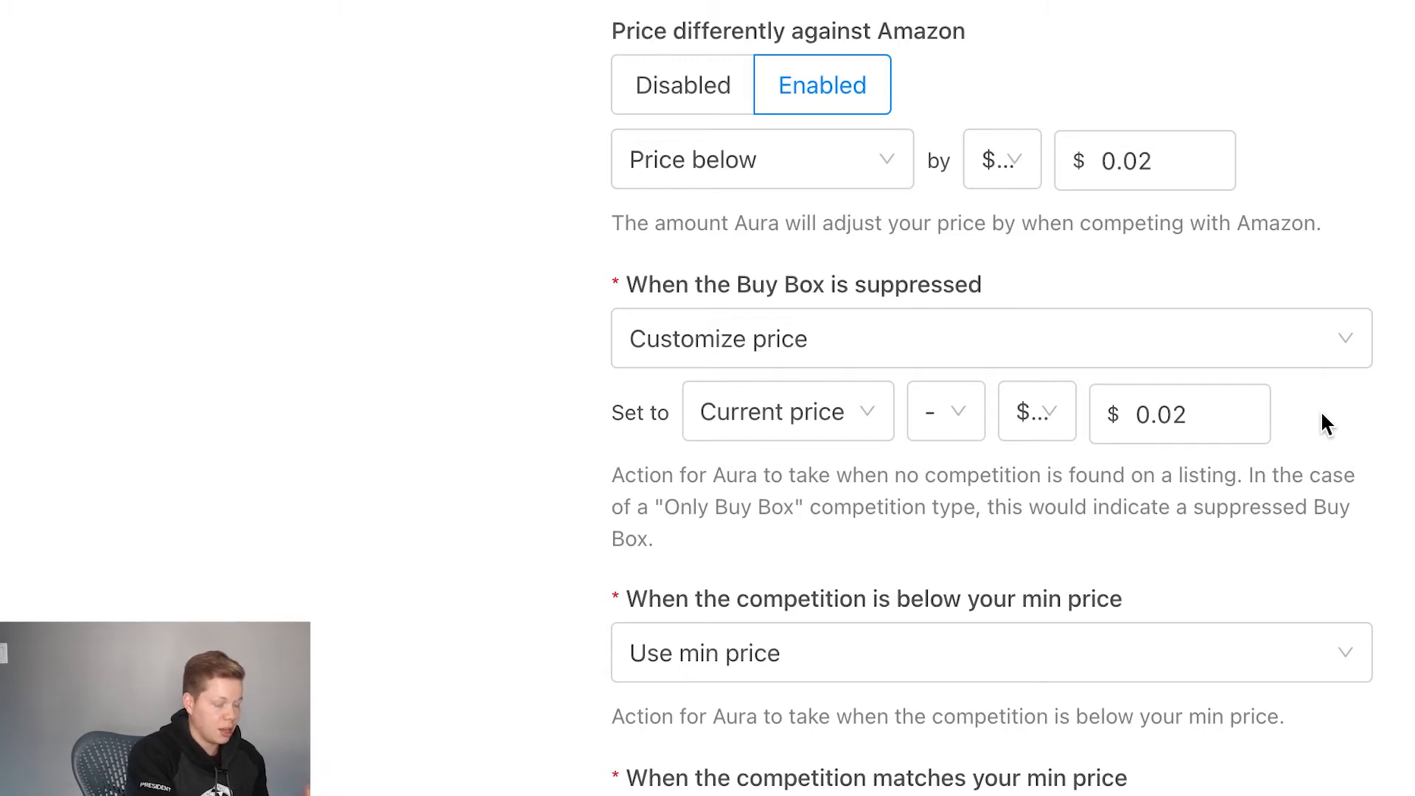
pyautogui.scroll(-5, 1392, 422)
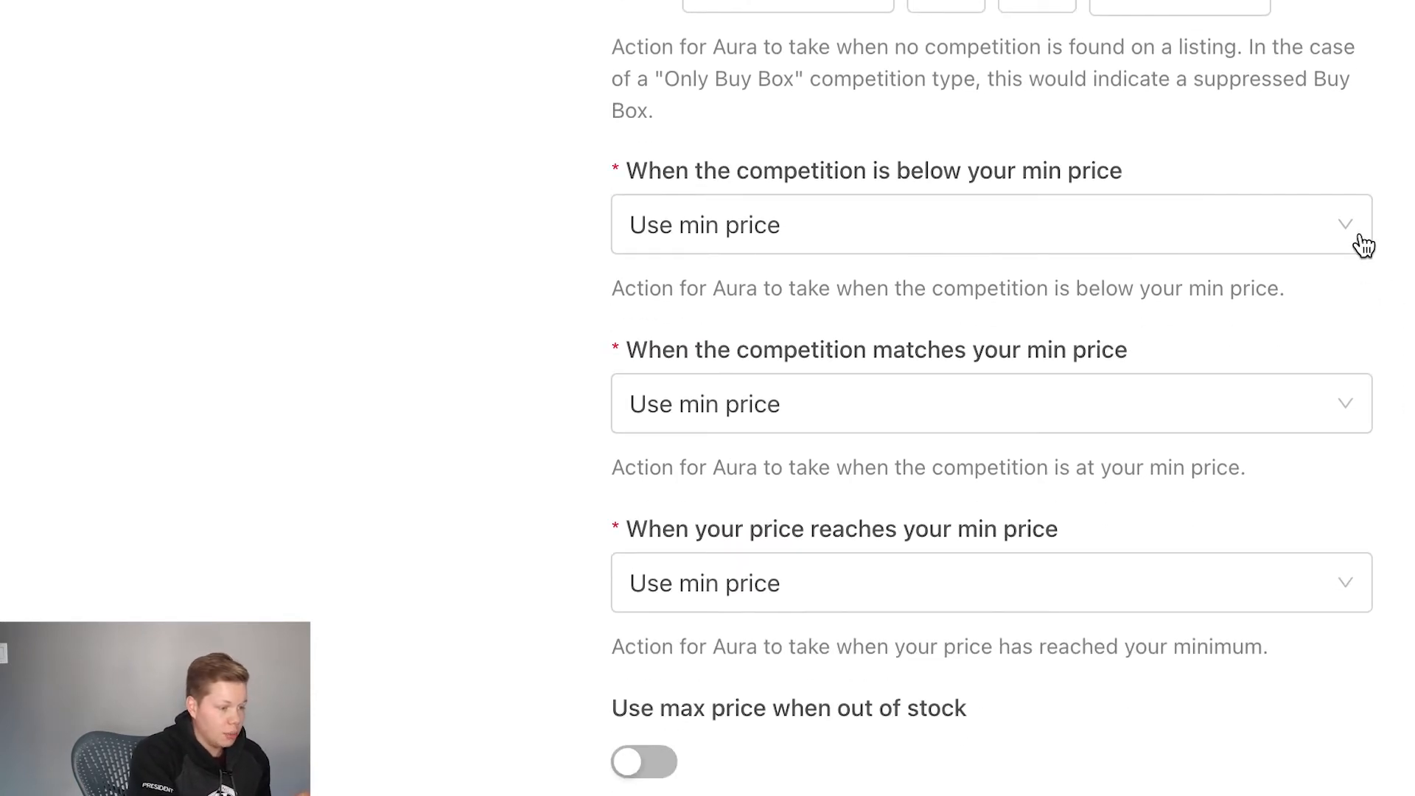
pyautogui.click(1361, 226)
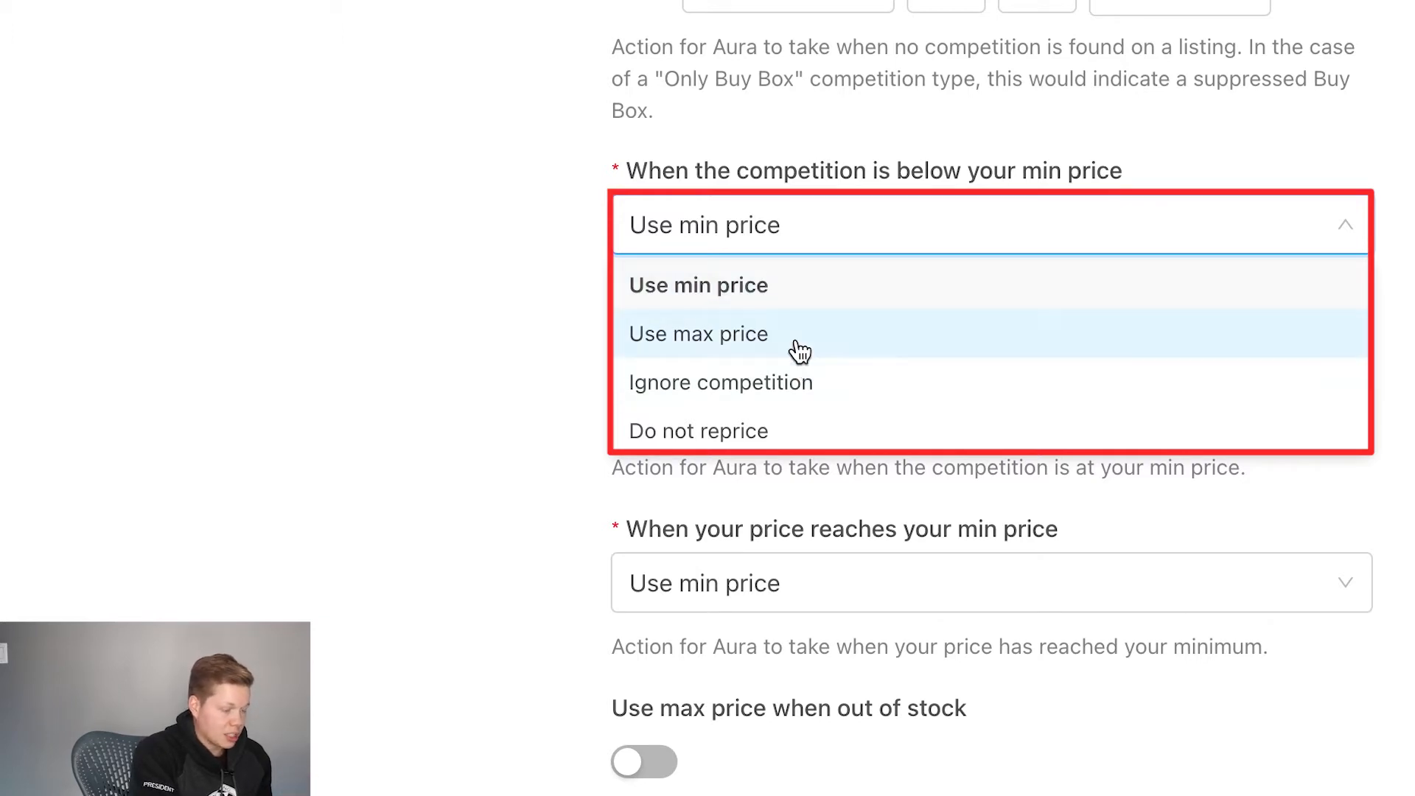
pyautogui.click(516, 340)
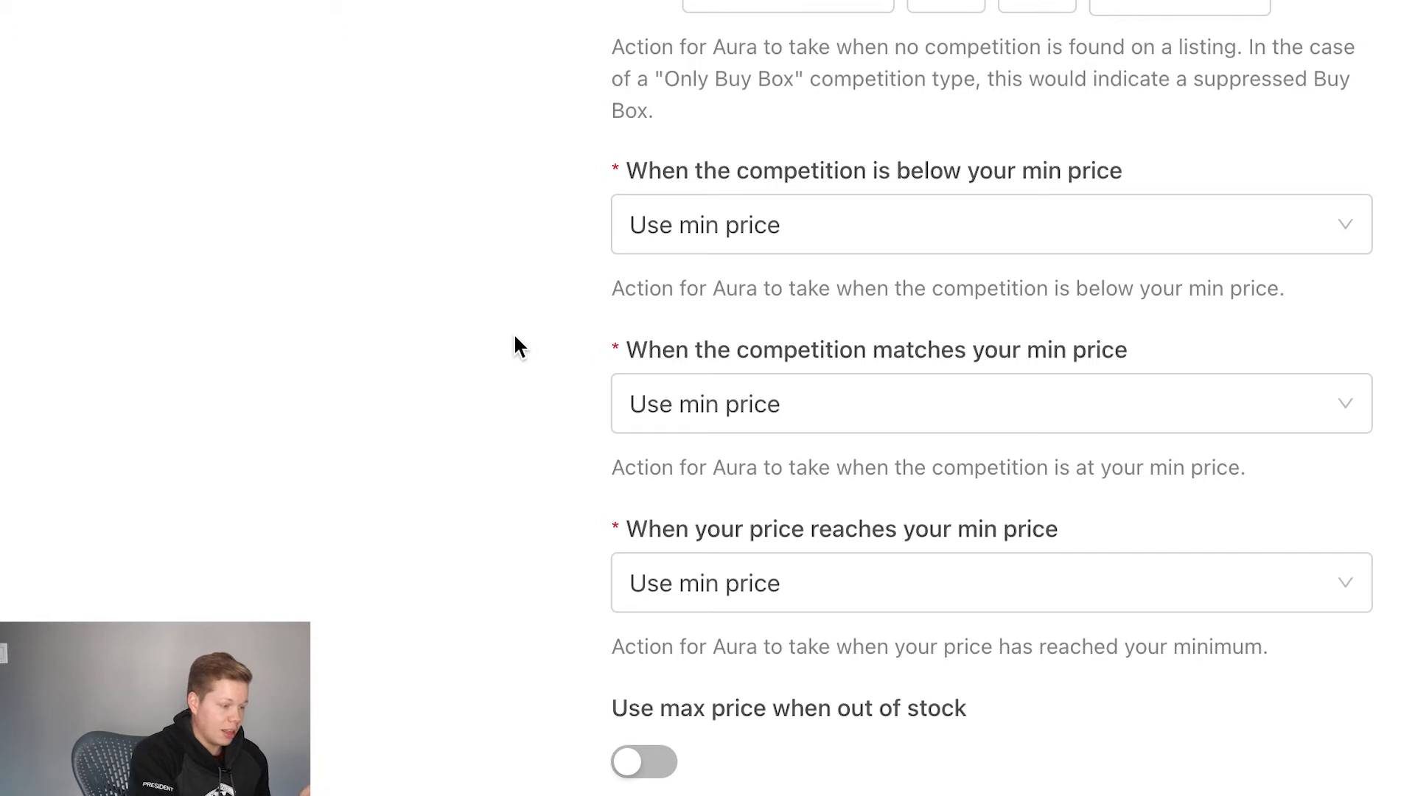
pyautogui.click(879, 422)
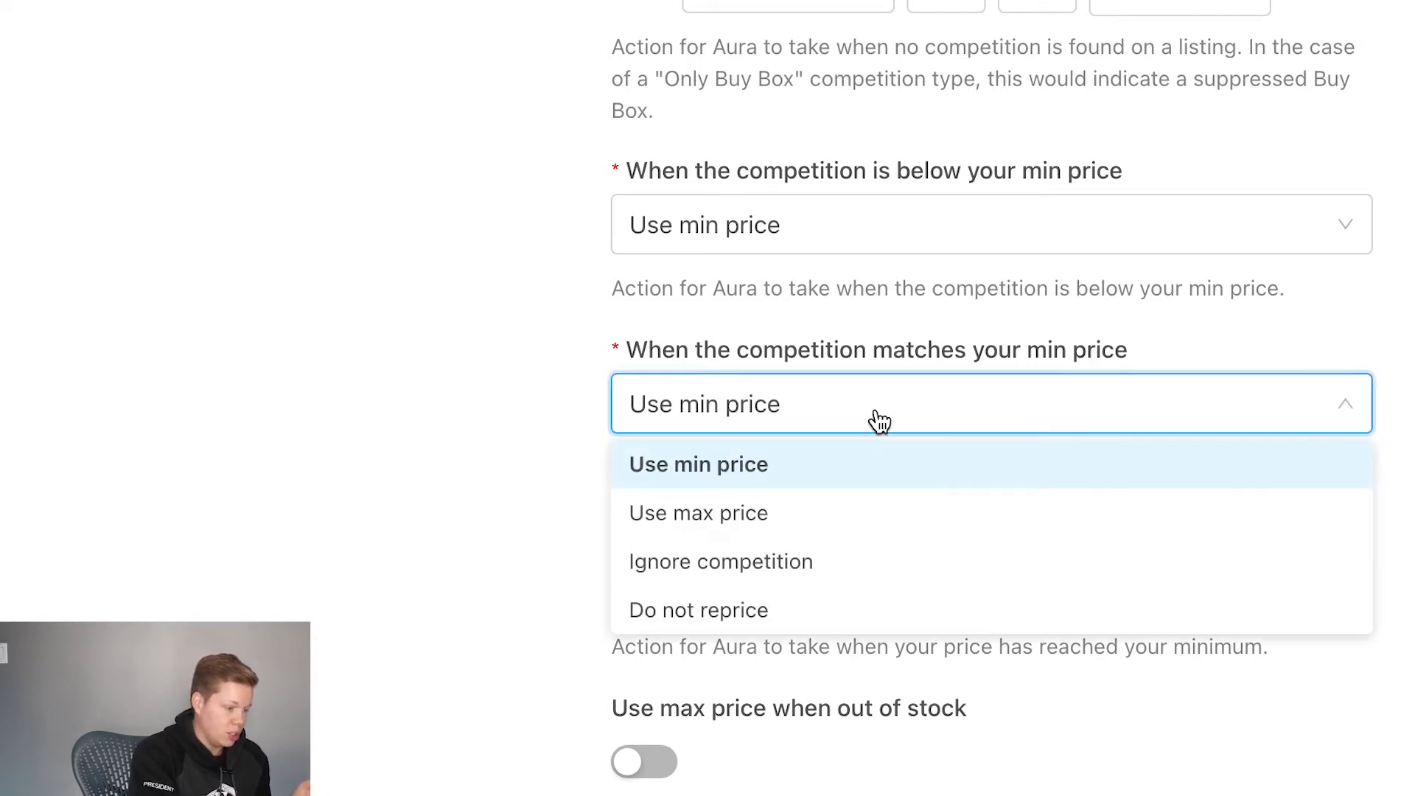
pyautogui.click(838, 517)
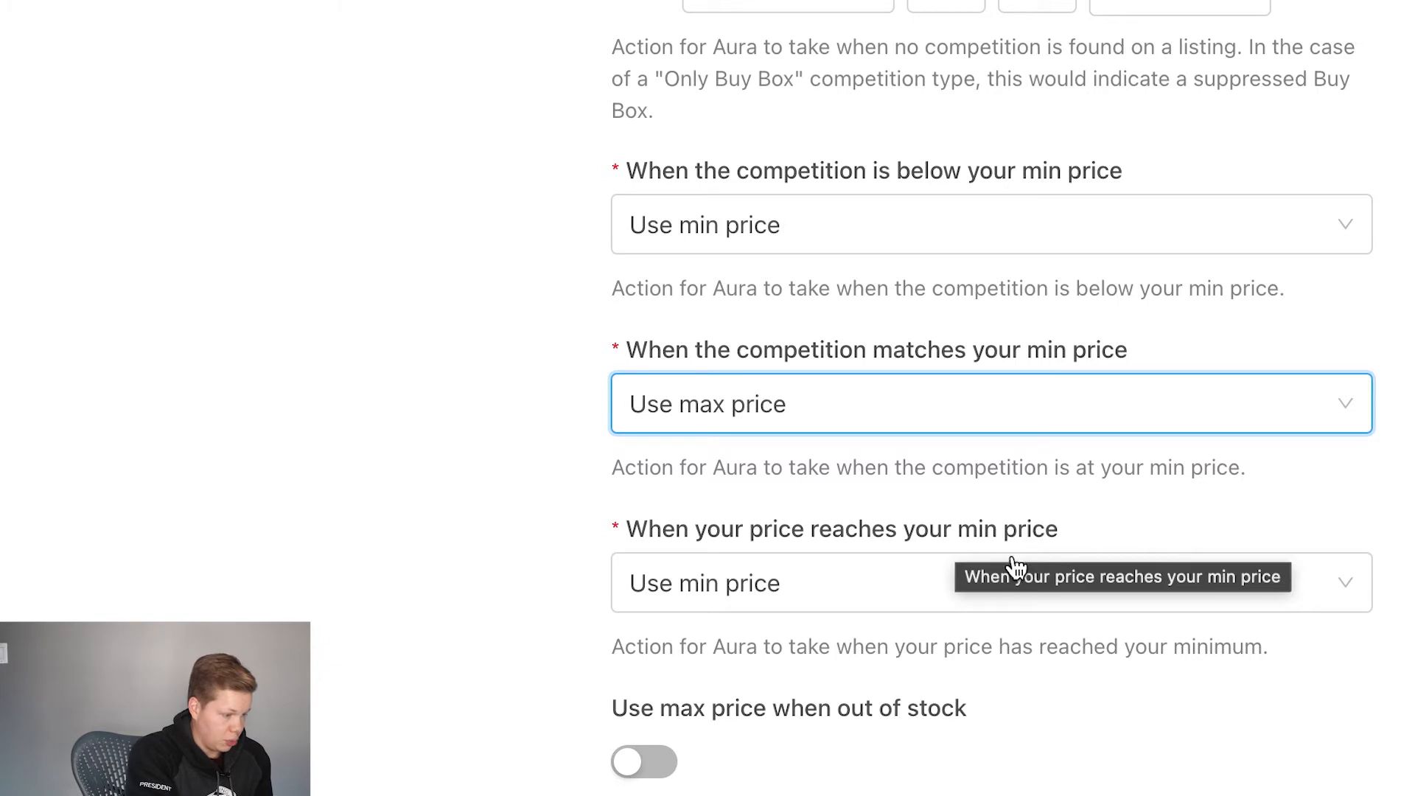
# Step: Keep Use min price for when your price reaches the min, enable max price when out of stock, and continue to the Maintenance stage
pyautogui.click(1029, 601)
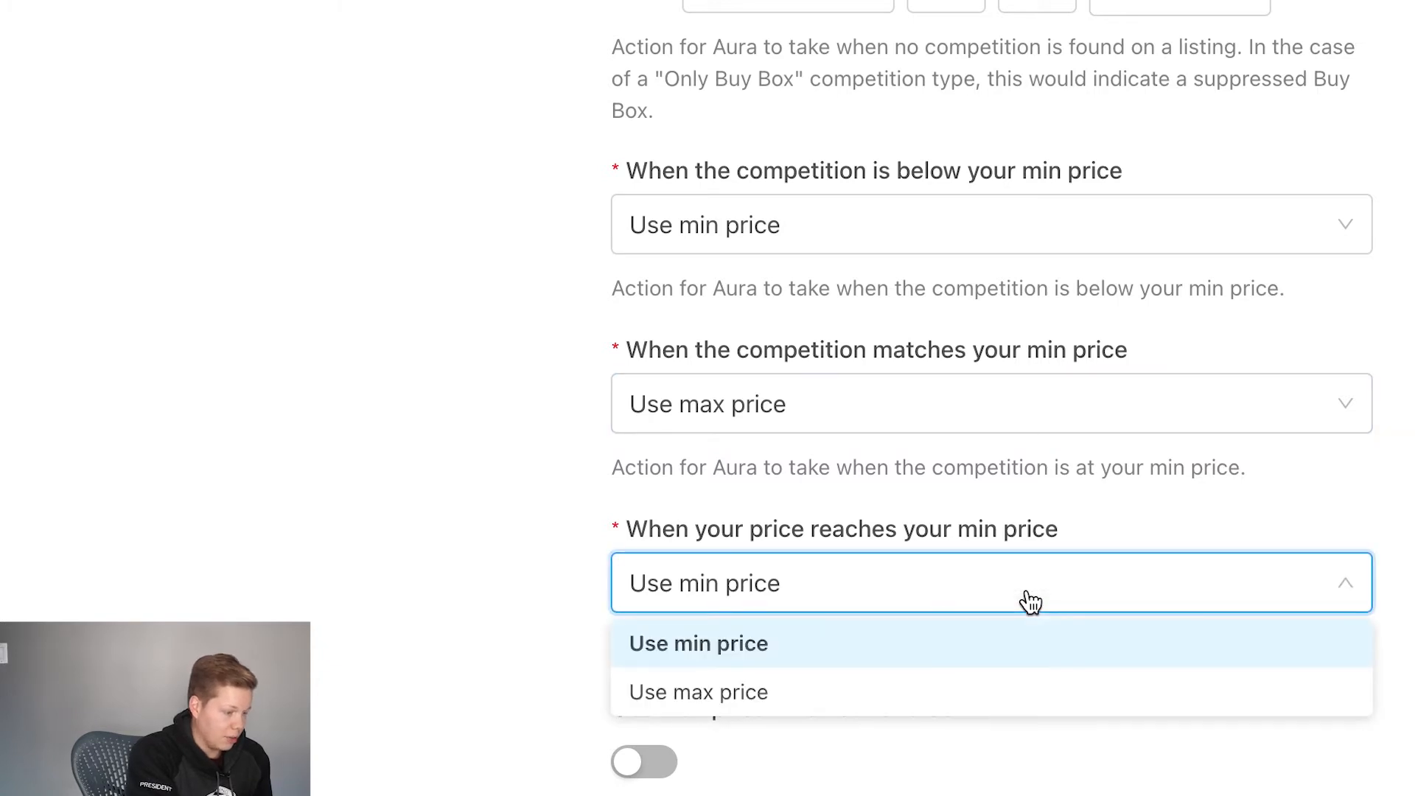
pyautogui.click(422, 582)
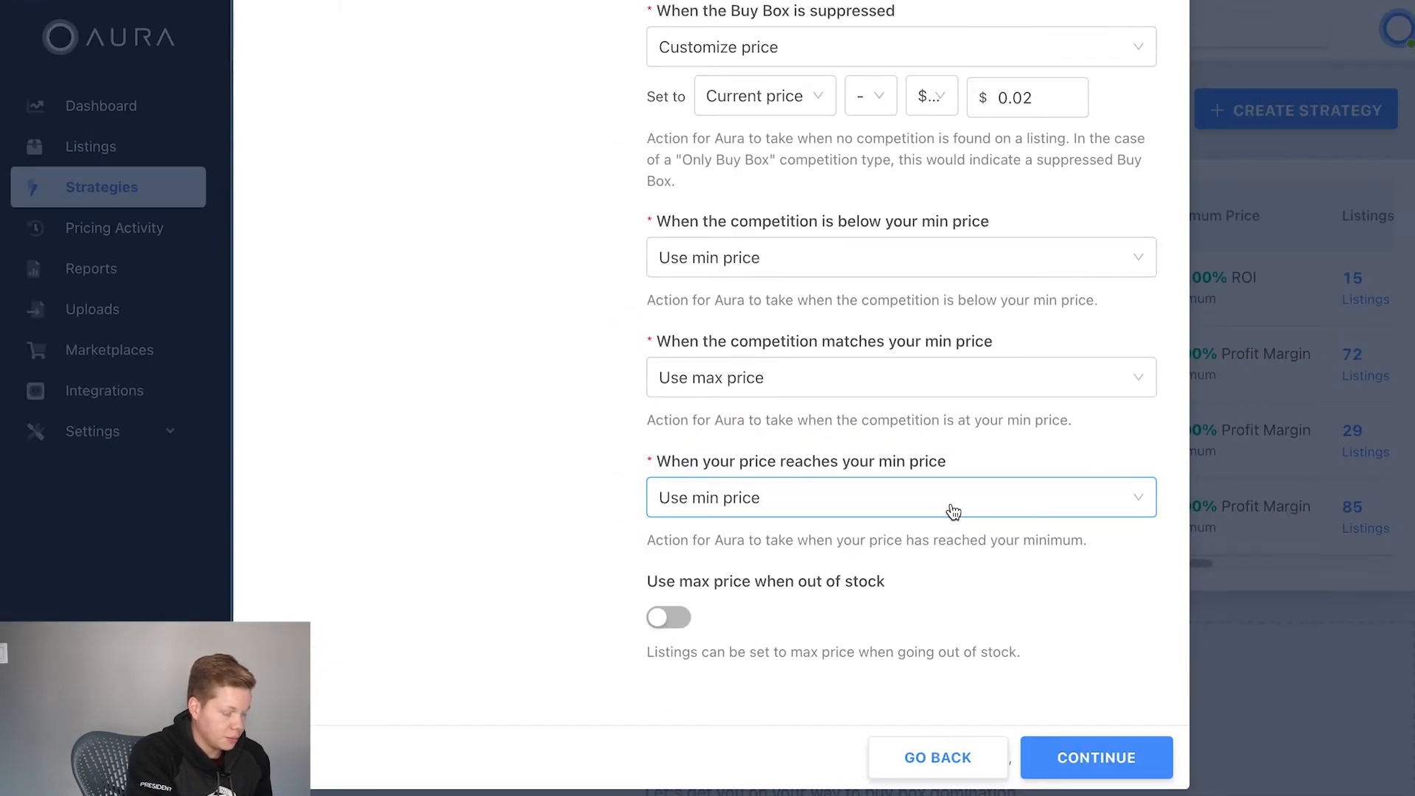
pyautogui.click(645, 590)
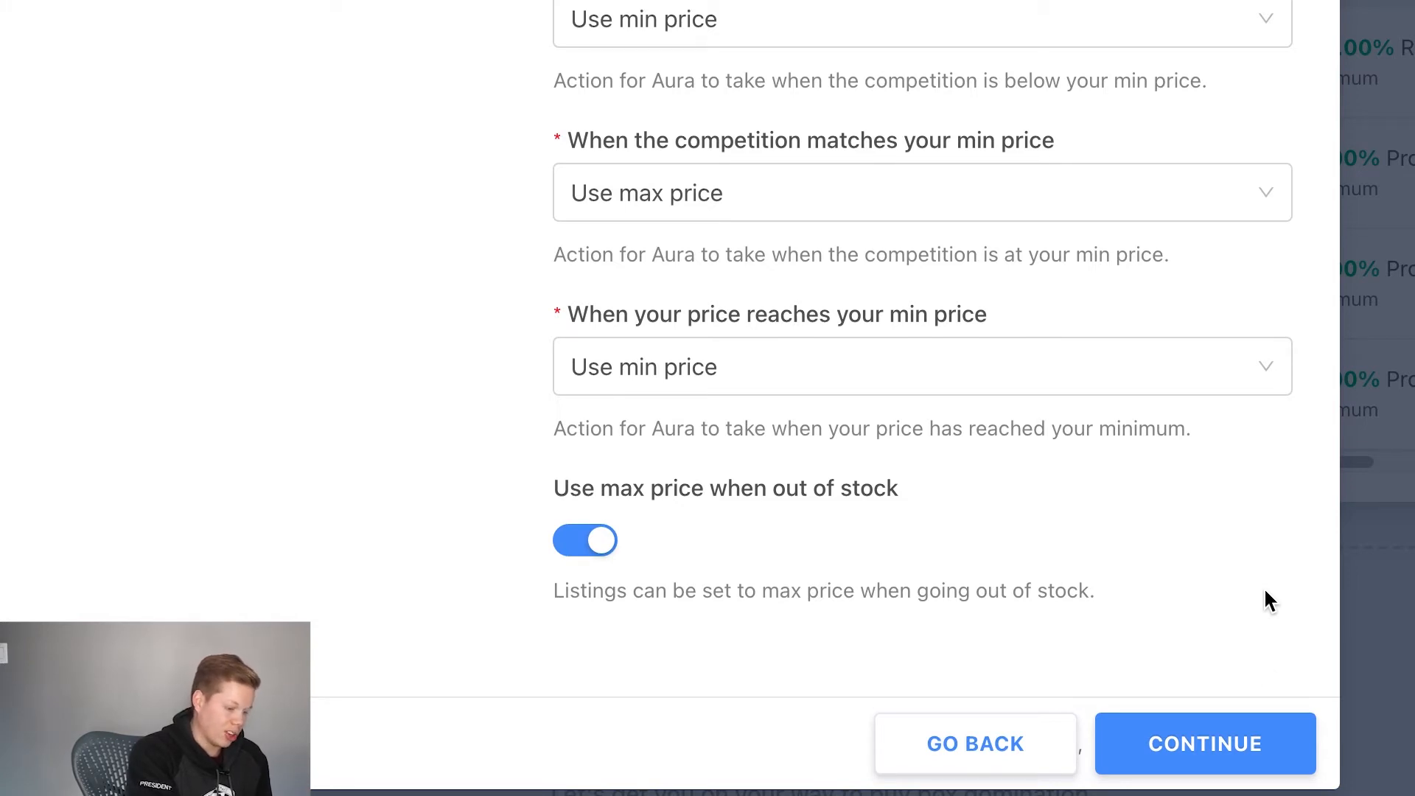
pyautogui.click(1269, 744)
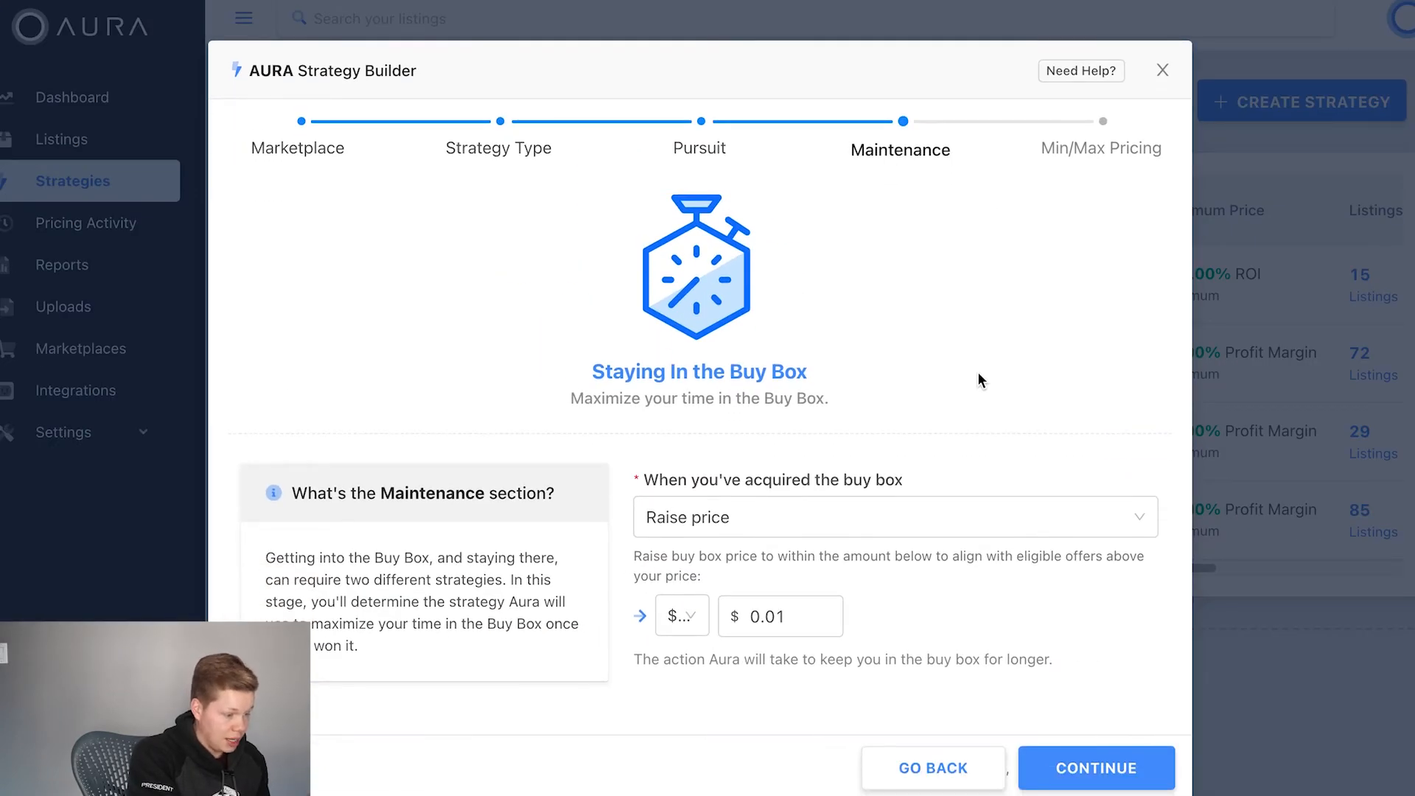
# Step: Set the action for when the buy box has been acquired to Raise price, and continue to the Min/Max Pricing stage
pyautogui.click(982, 512)
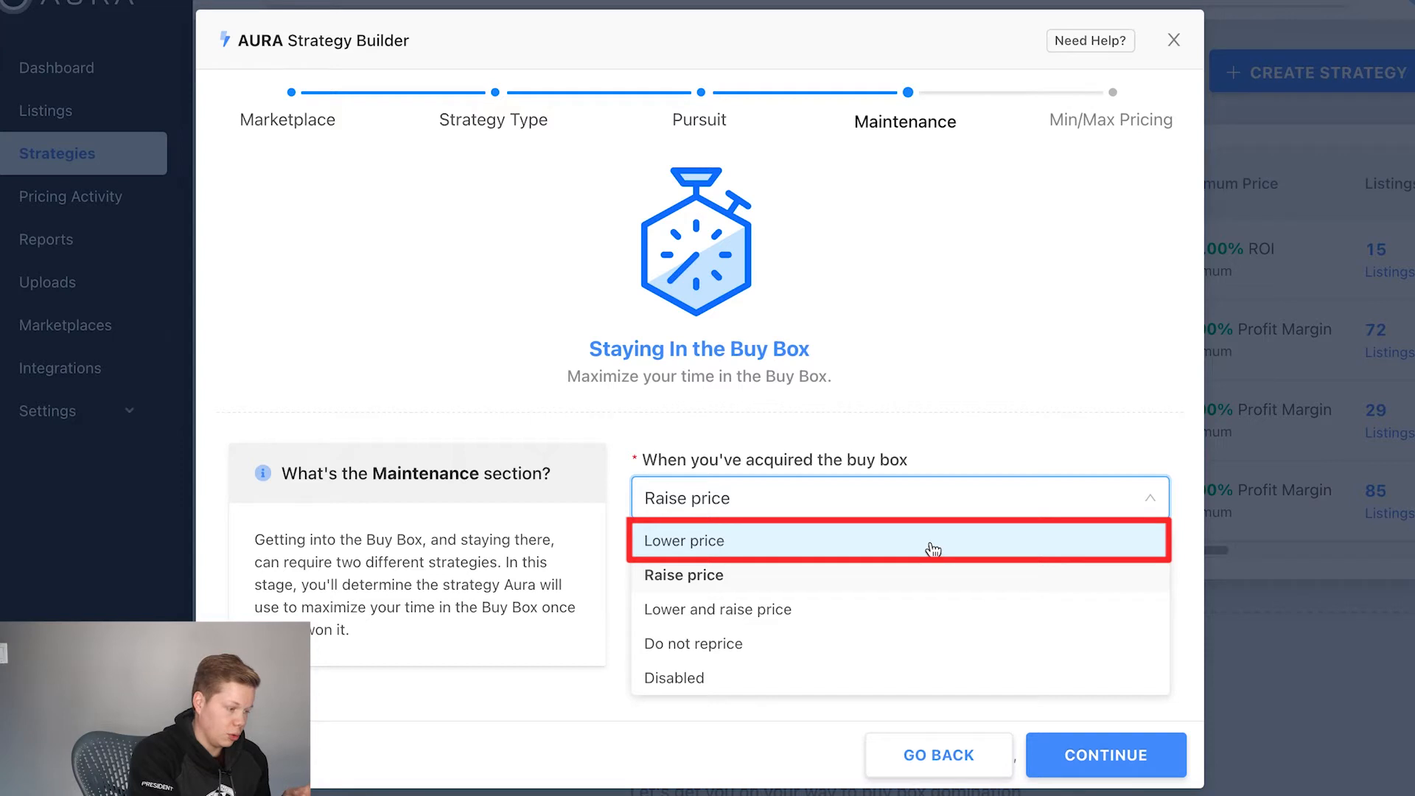
pyautogui.click(952, 426)
pyautogui.click(946, 511)
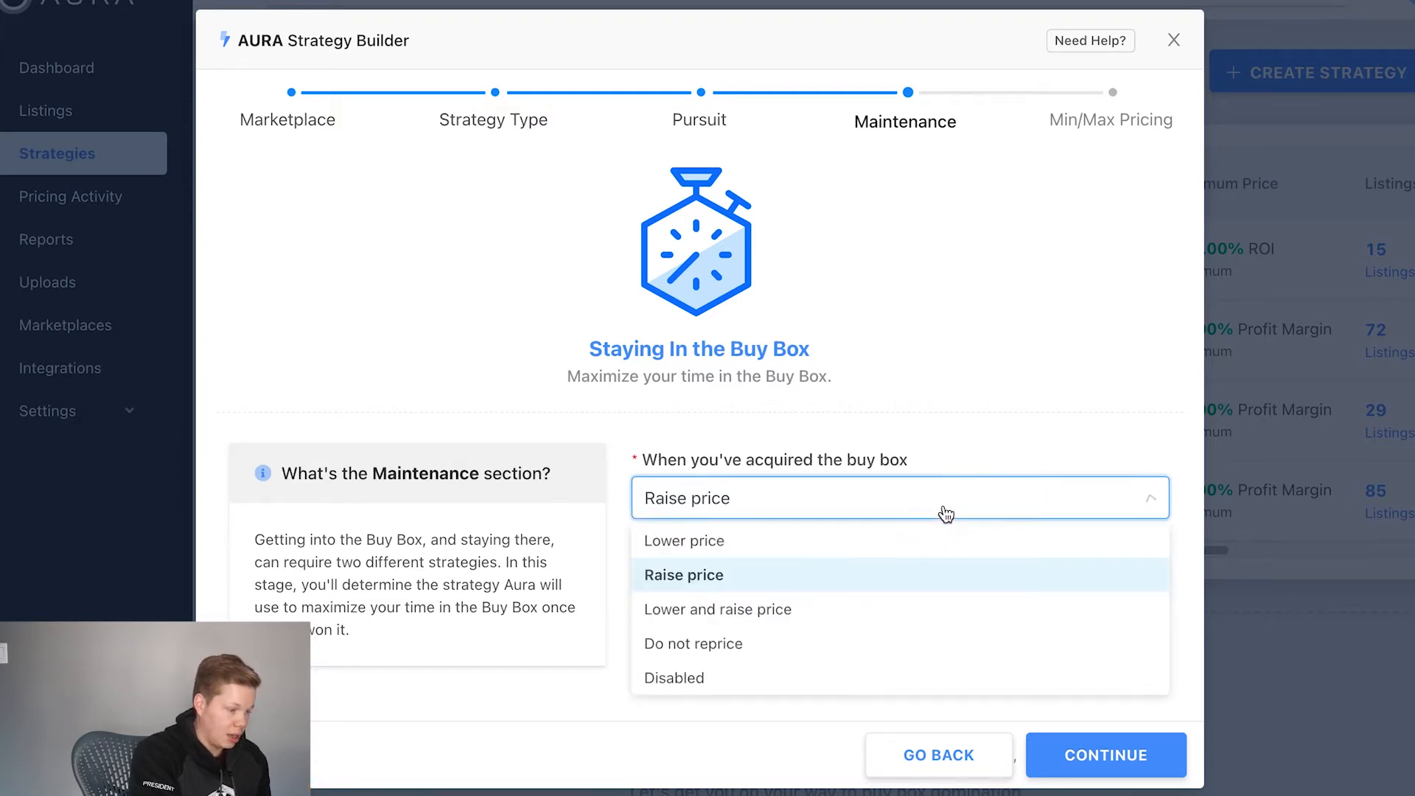
pyautogui.click(866, 581)
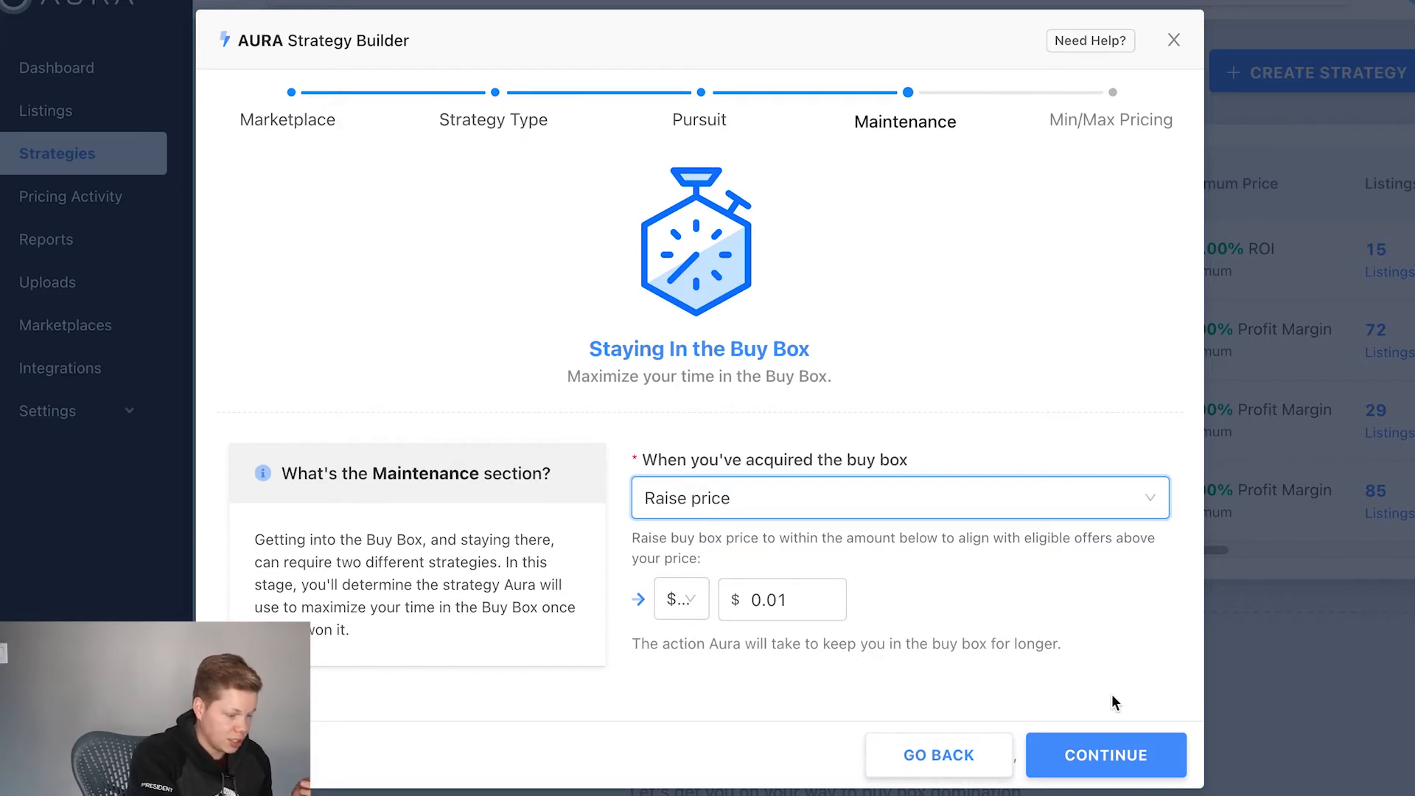
pyautogui.click(1150, 752)
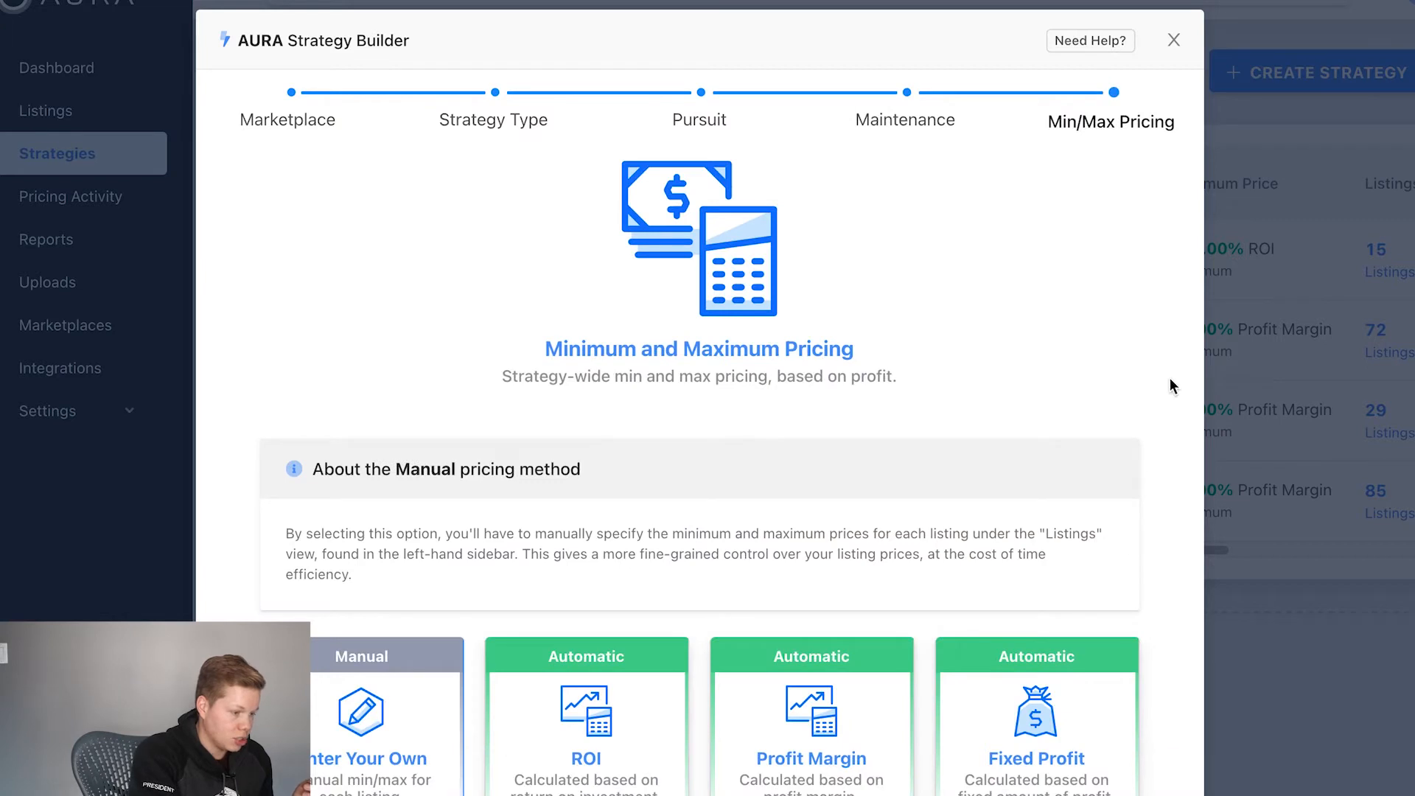
# Step: Choose the automatic Profit Margin method for the strategy's minimum and maximum pricing
pyautogui.scroll(-3, 1177, 338)
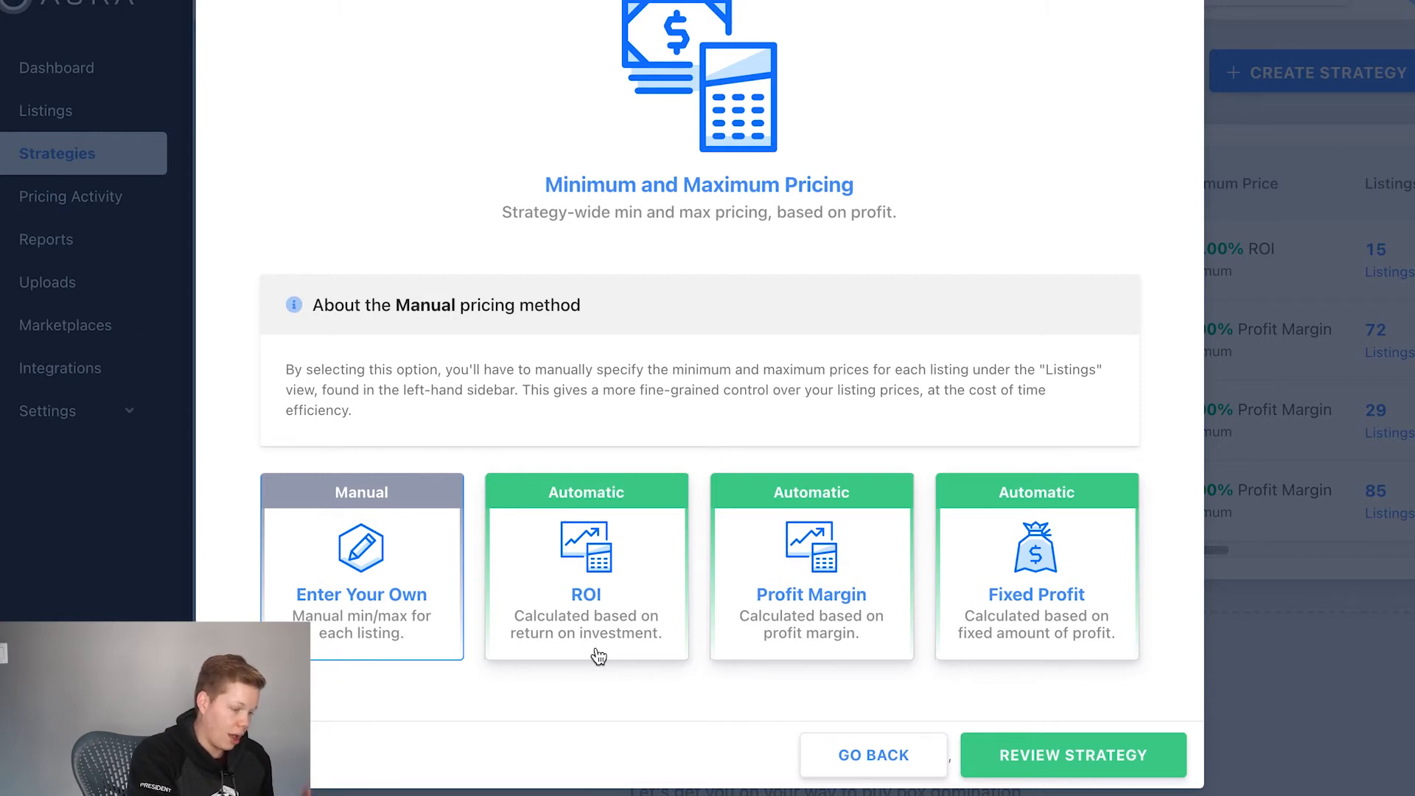
pyautogui.click(817, 644)
pyautogui.scroll(-4, 815, 640)
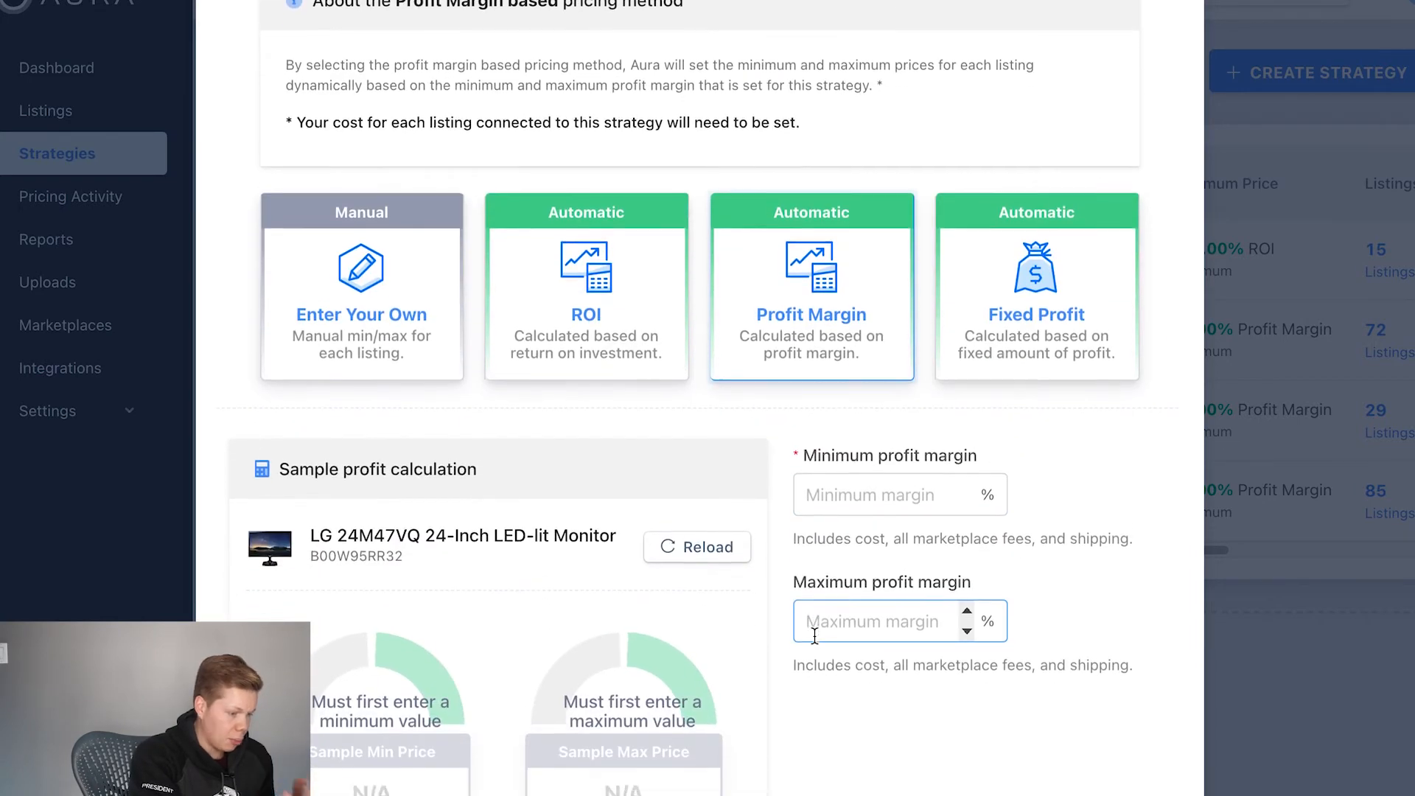
pyautogui.scroll(-2, 814, 635)
pyautogui.scroll(1, 813, 637)
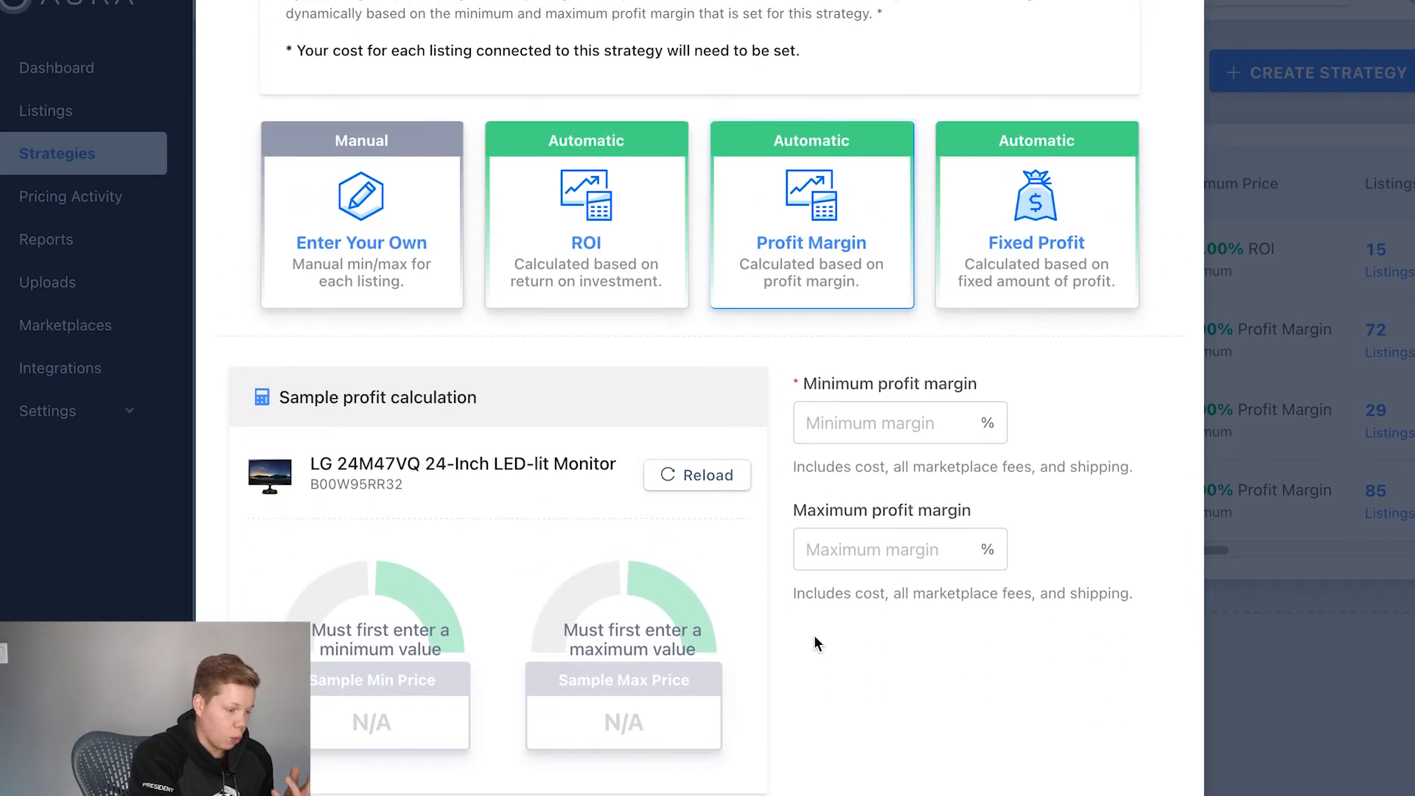
# Step: Set the minimum profit margin to 10 % and the maximum profit margin to 40 %
pyautogui.click(893, 422)
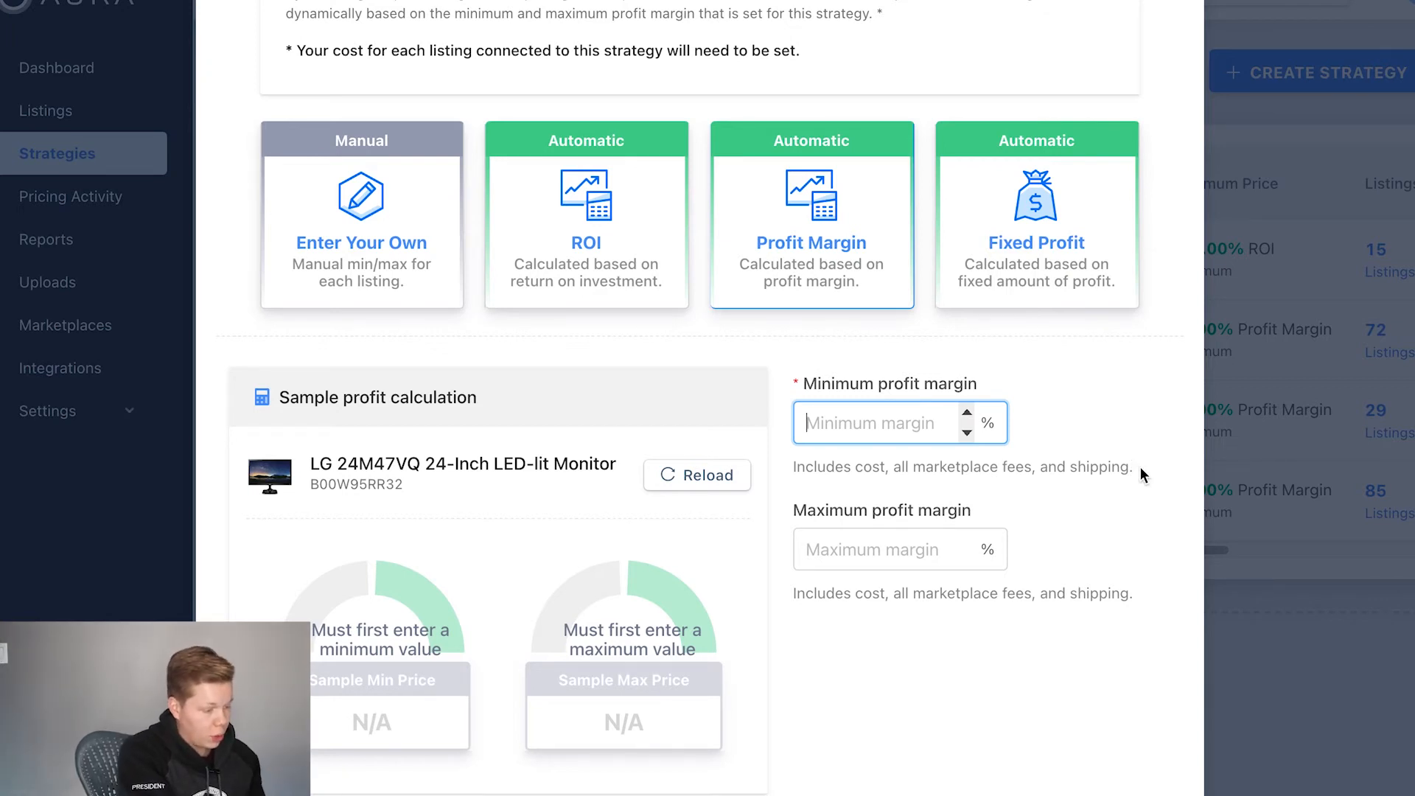
pyautogui.write('10')
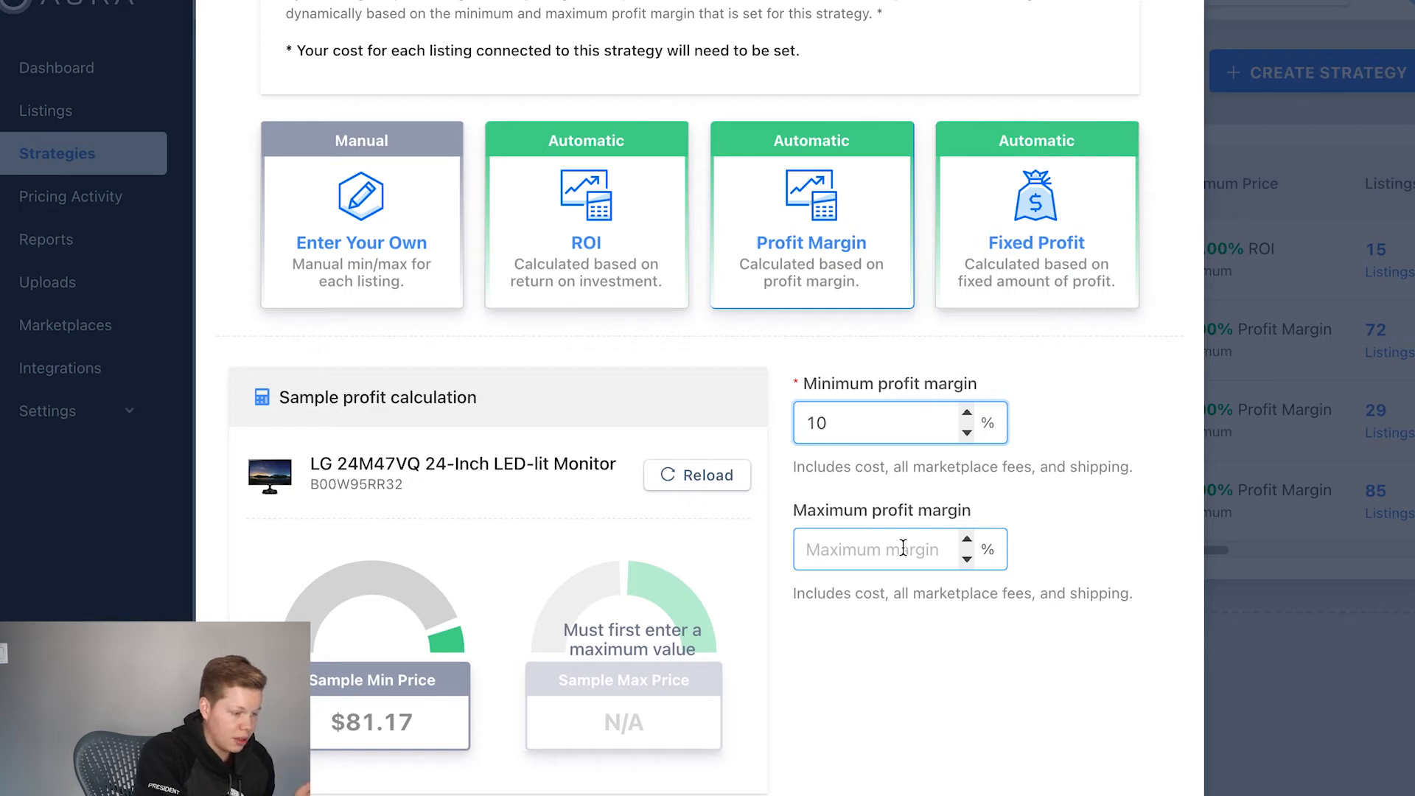
pyautogui.click(903, 548)
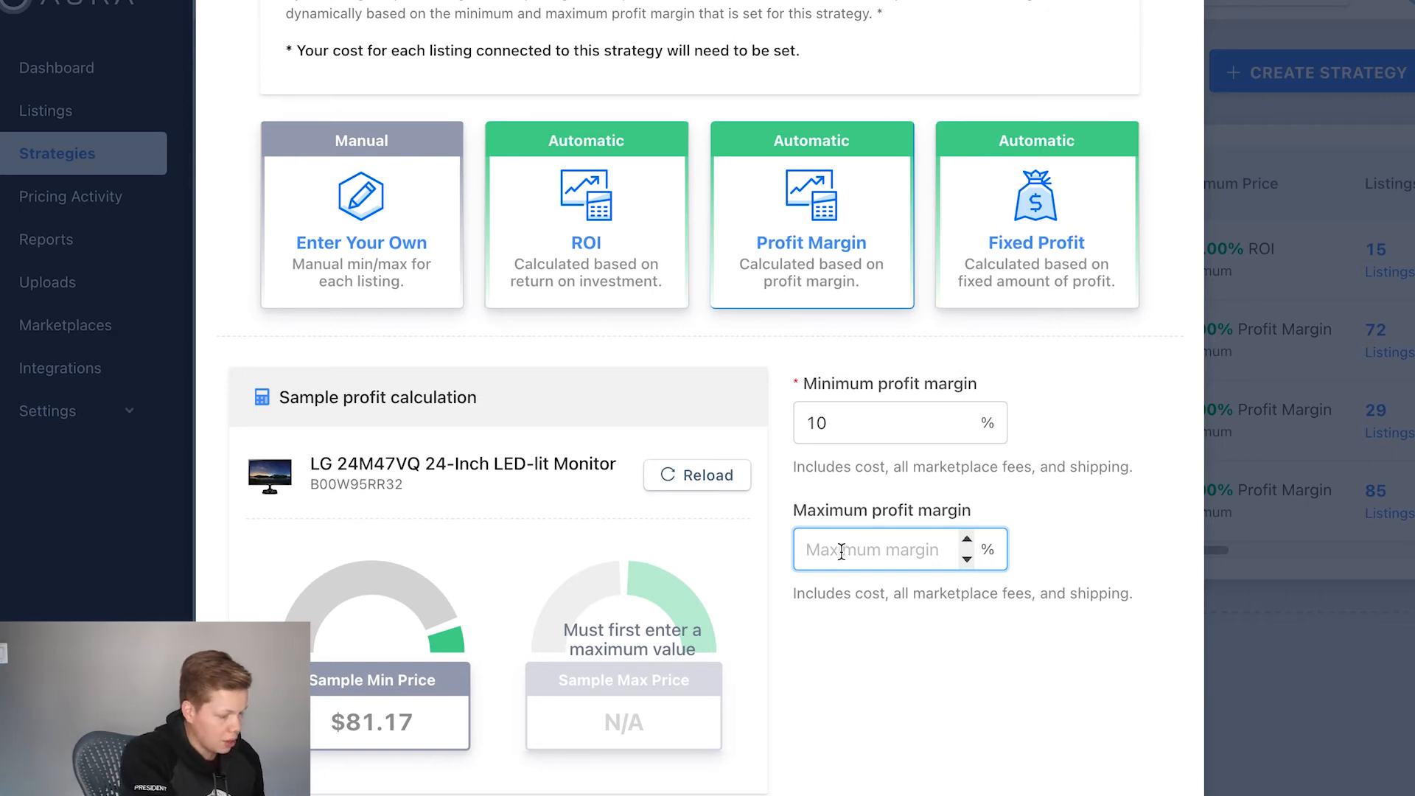
pyautogui.write('40')
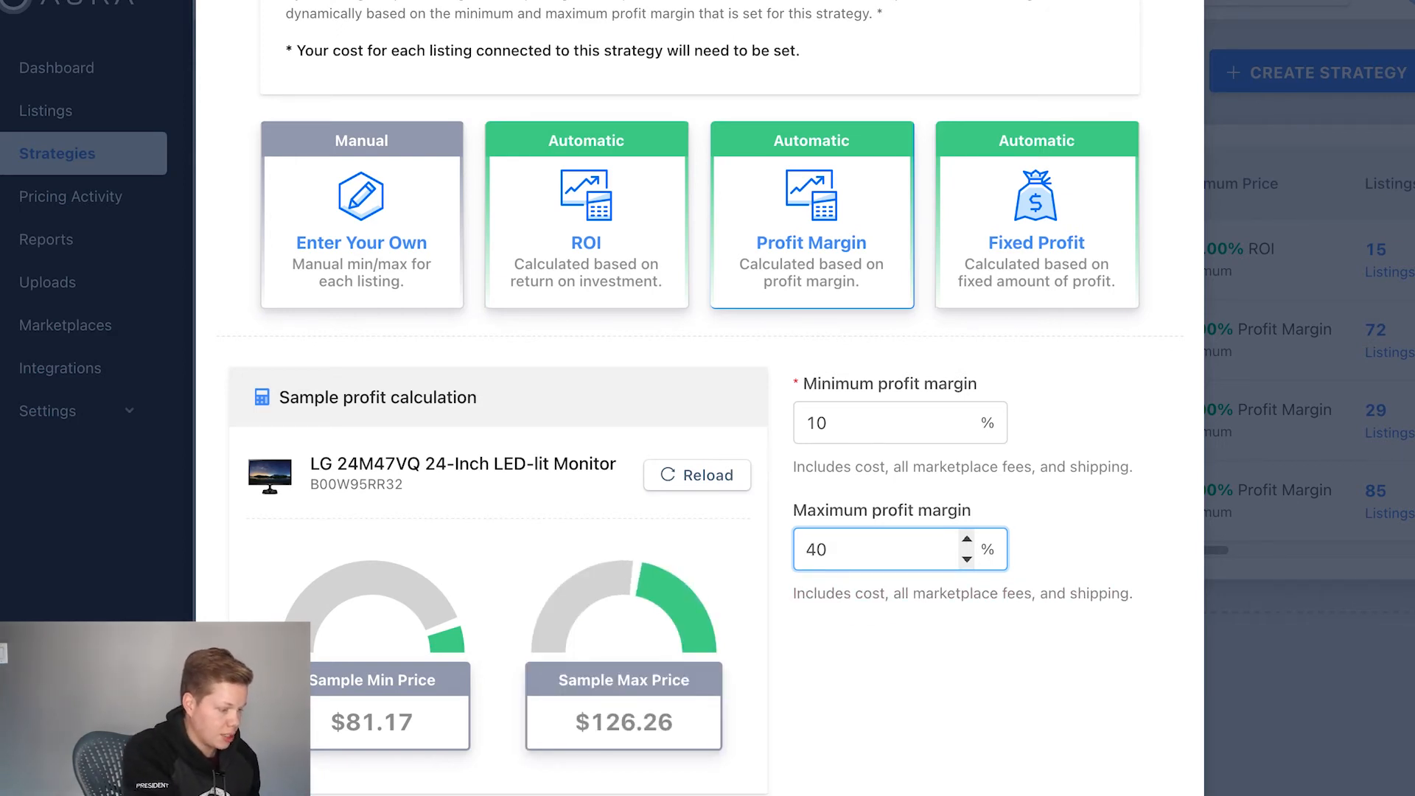
pyautogui.click(887, 516)
# Step: Check the sample minimum and maximum prices in the profit calculation, and proceed to the strategy review
pyautogui.scroll(-2, 886, 516)
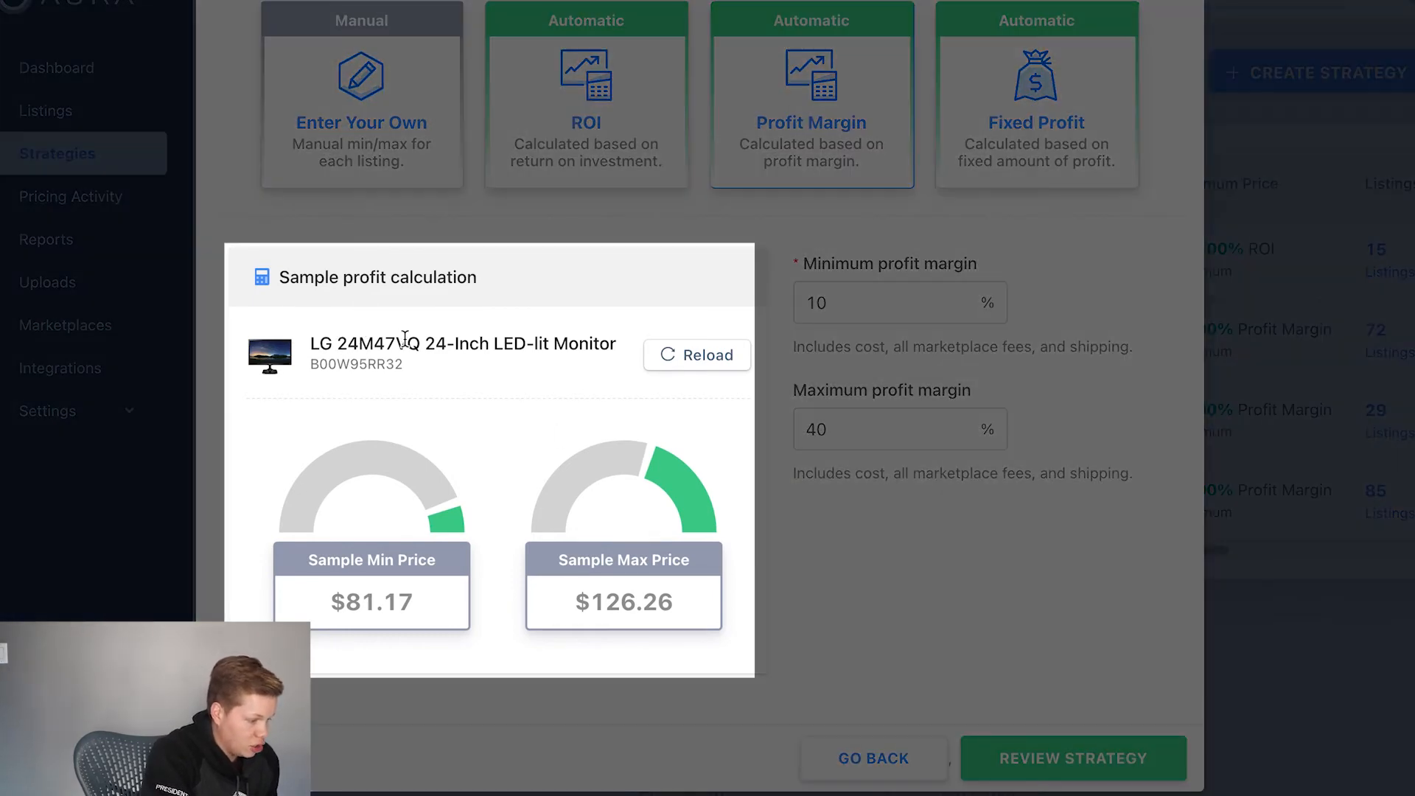
pyautogui.moveTo(395, 461)
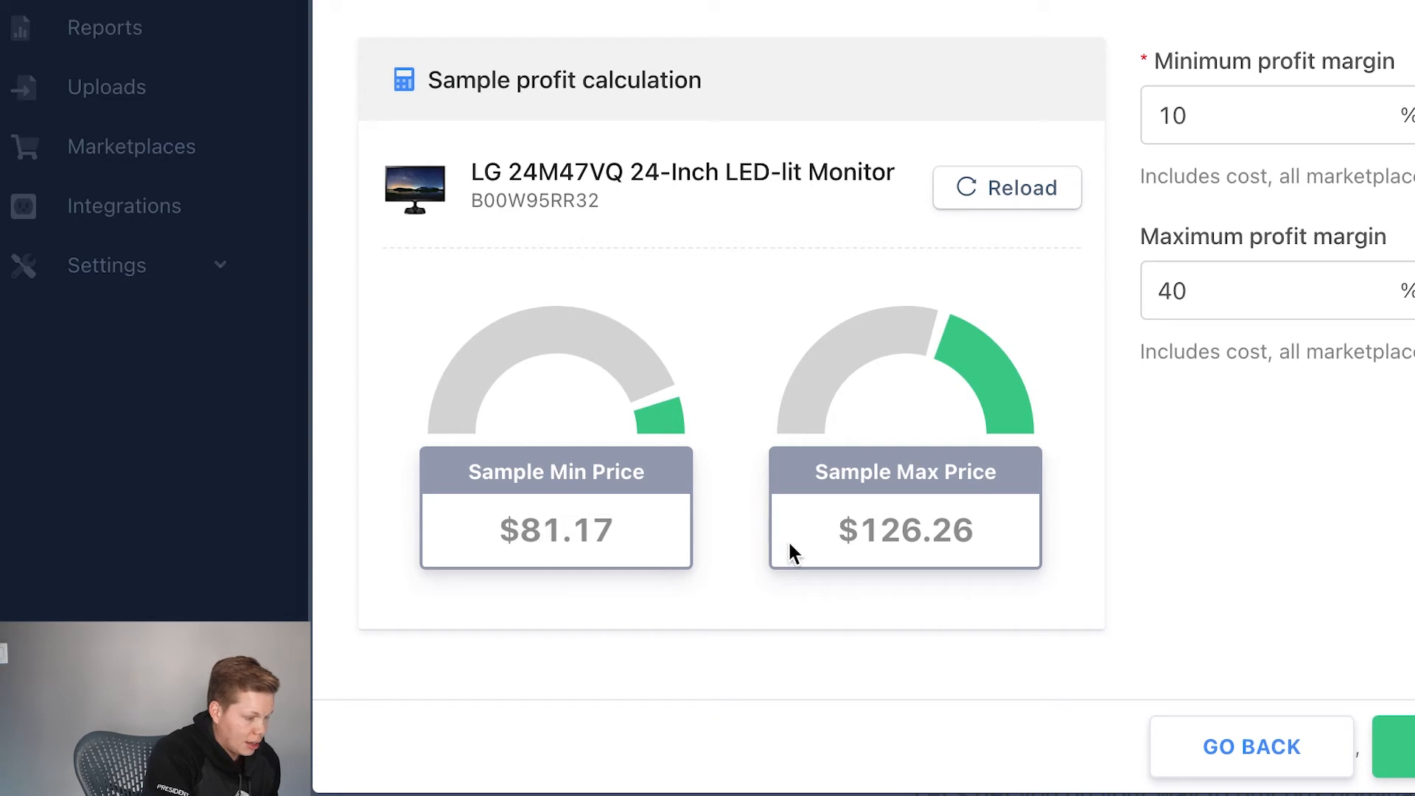
pyautogui.moveTo(922, 319)
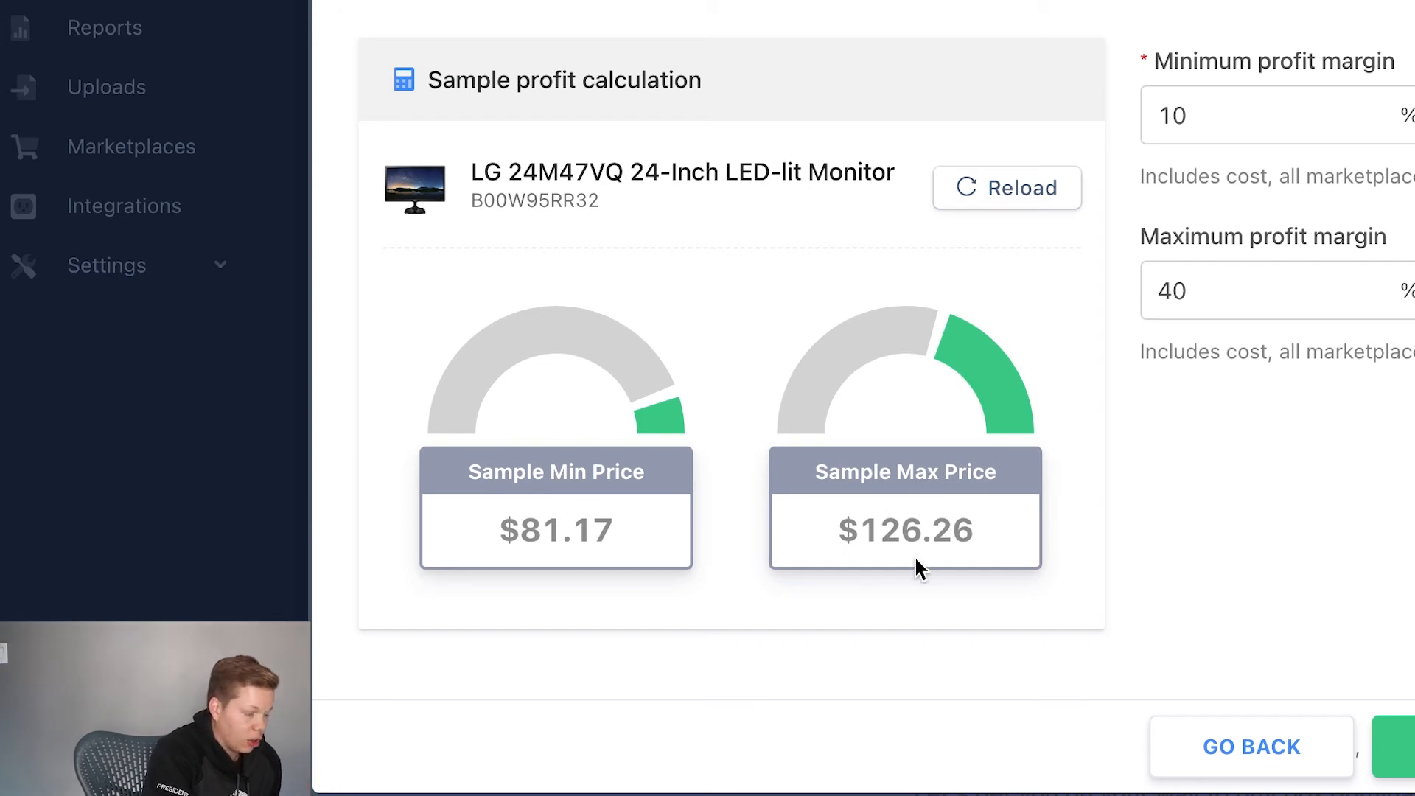
pyautogui.moveTo(976, 361)
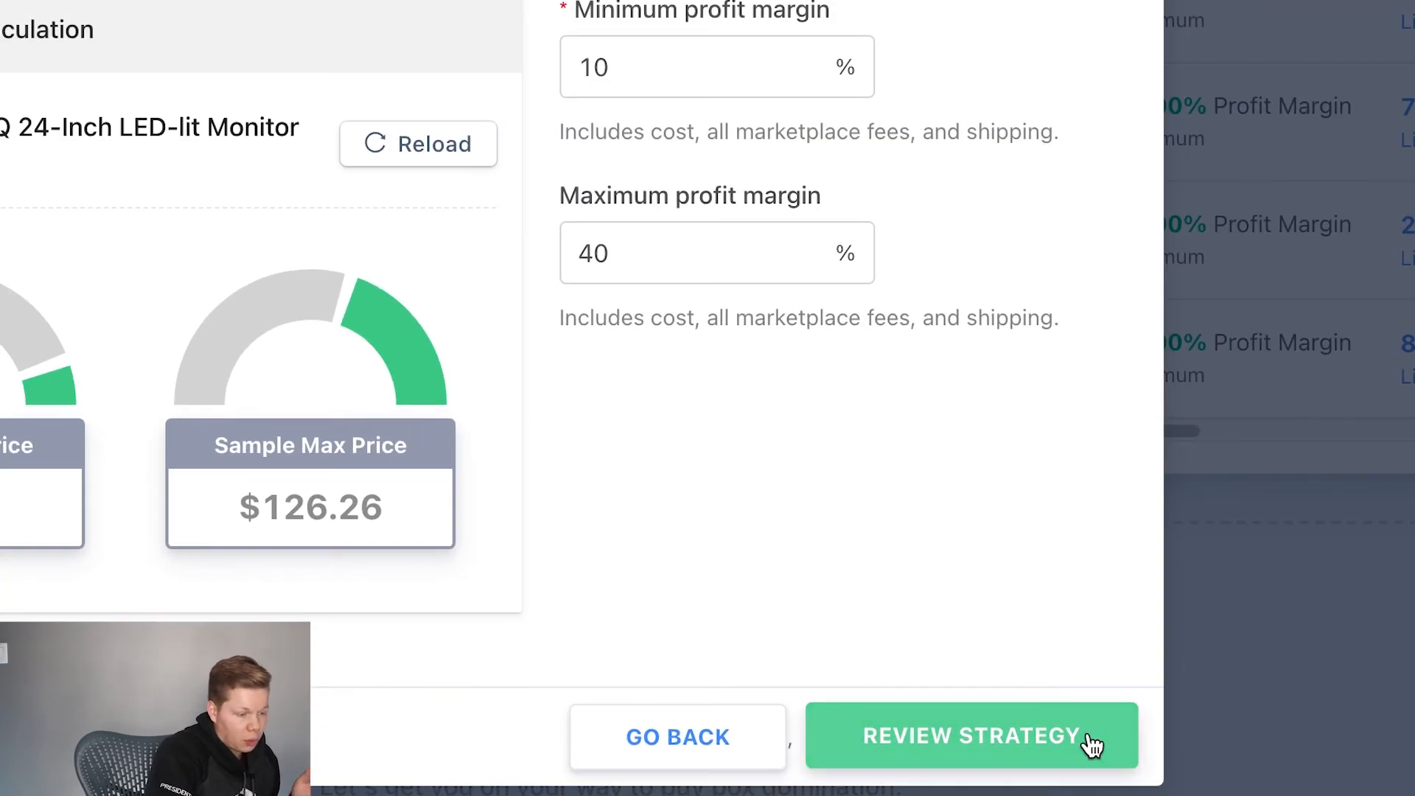
pyautogui.click(1183, 777)
pyautogui.scroll(2, 894, 275)
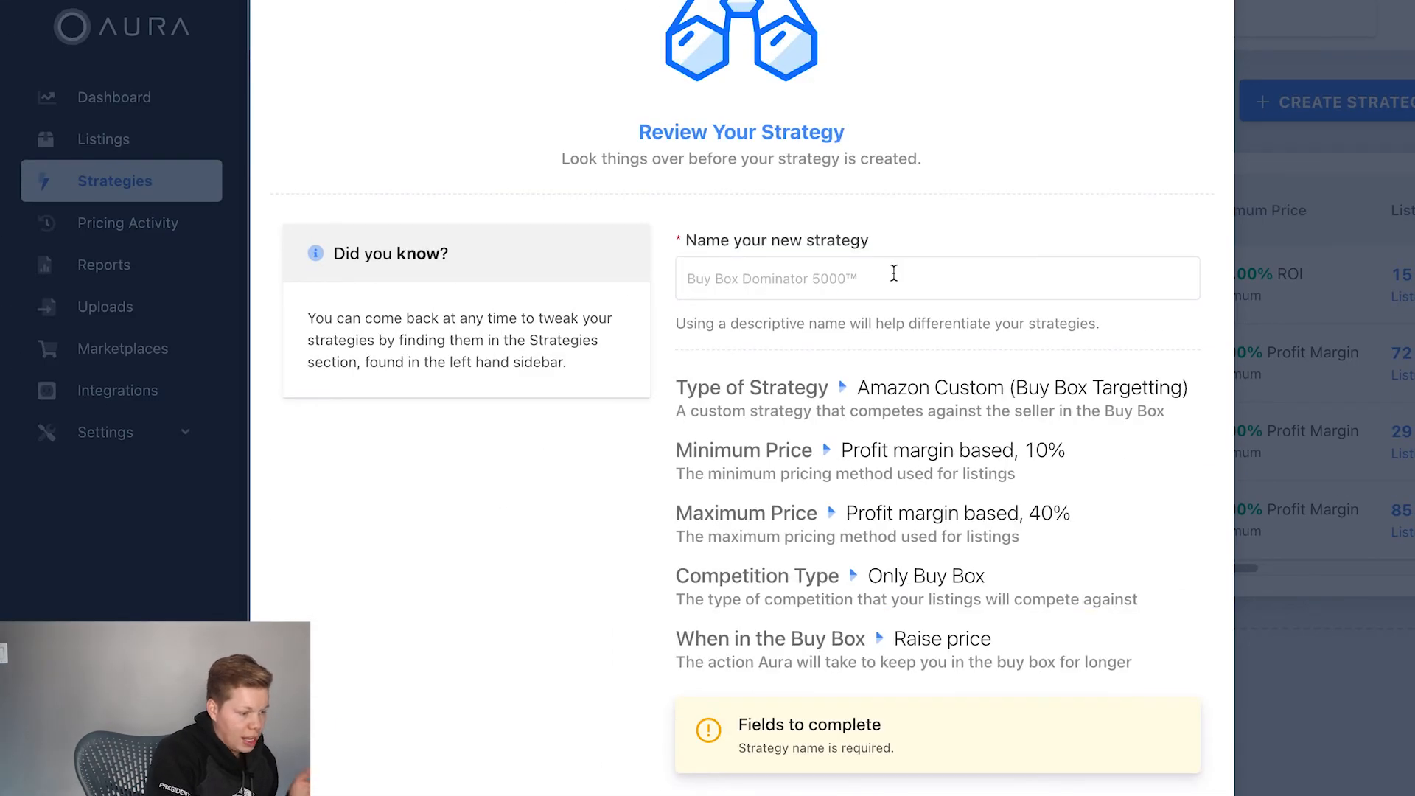
# Step: Name the new strategy "My FBA Strategy" and create it
pyautogui.click(893, 274)
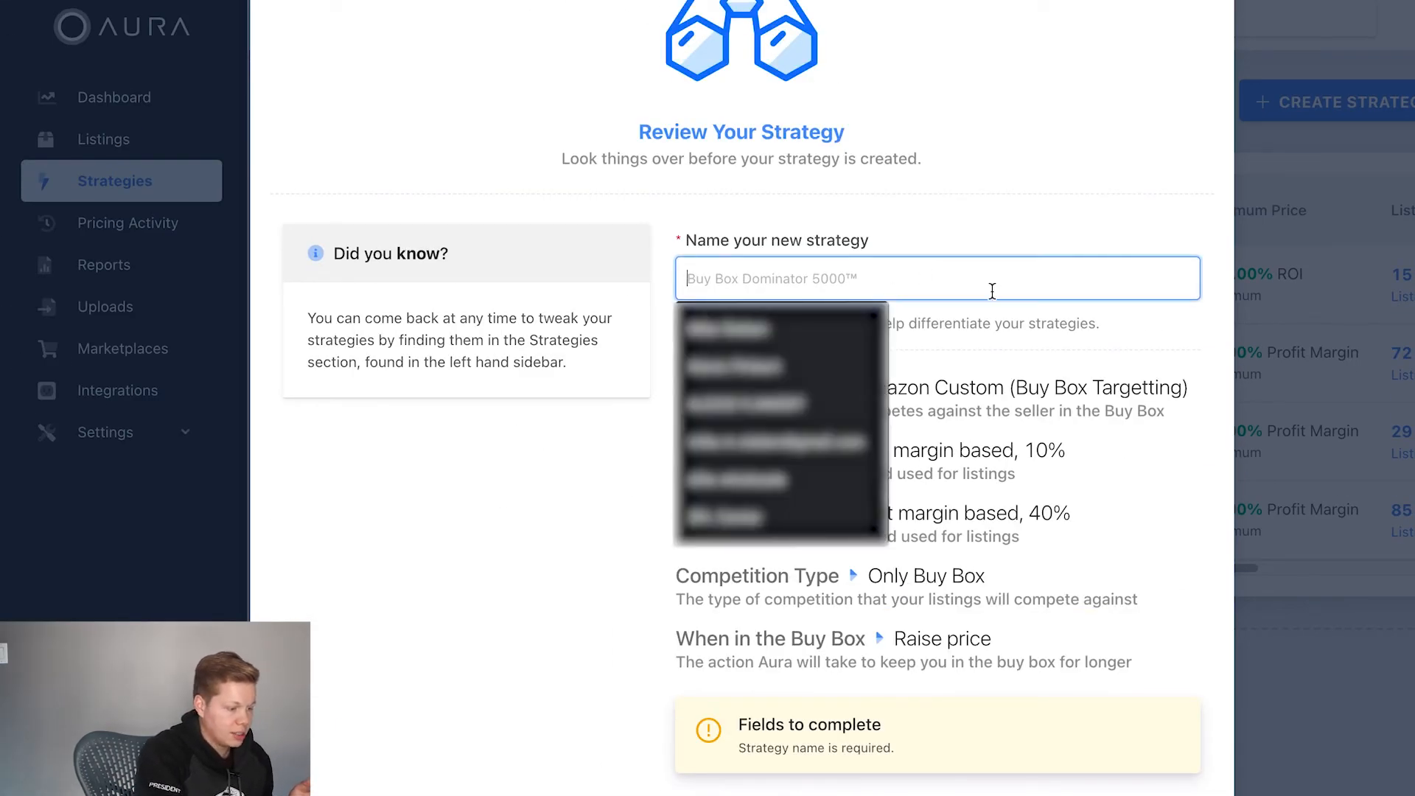
pyautogui.click(944, 224)
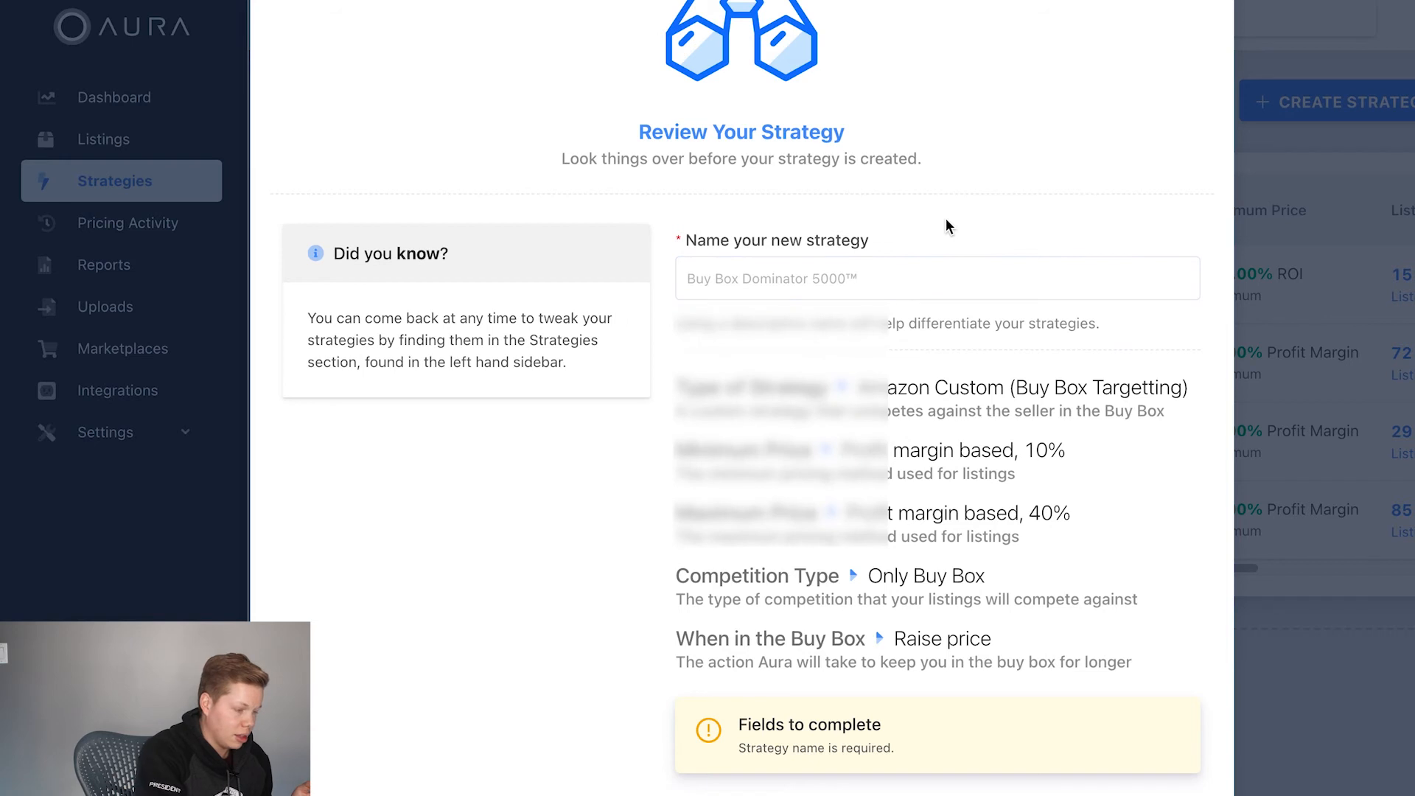
pyautogui.click(884, 275)
pyautogui.write('M')
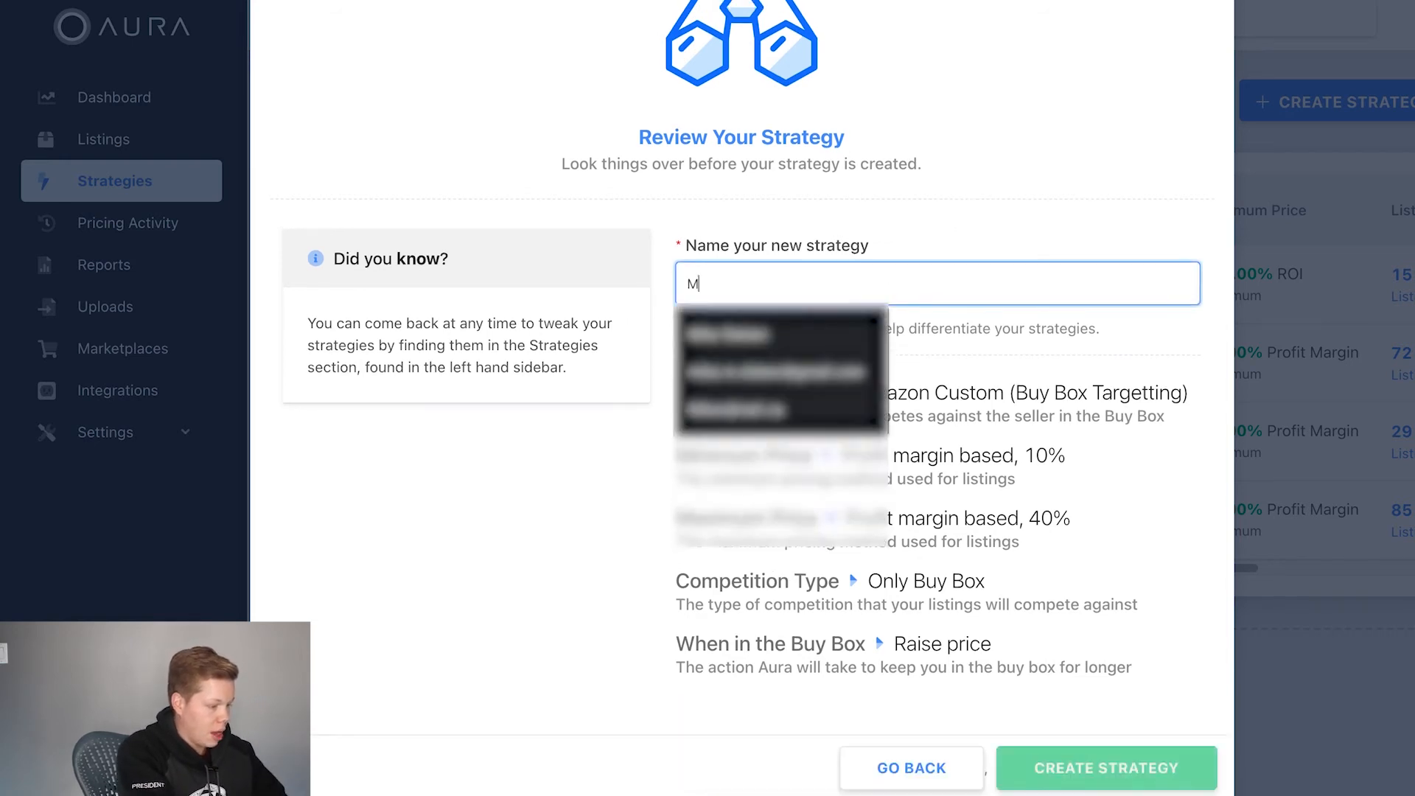
pyautogui.write('y FBA Strategy')
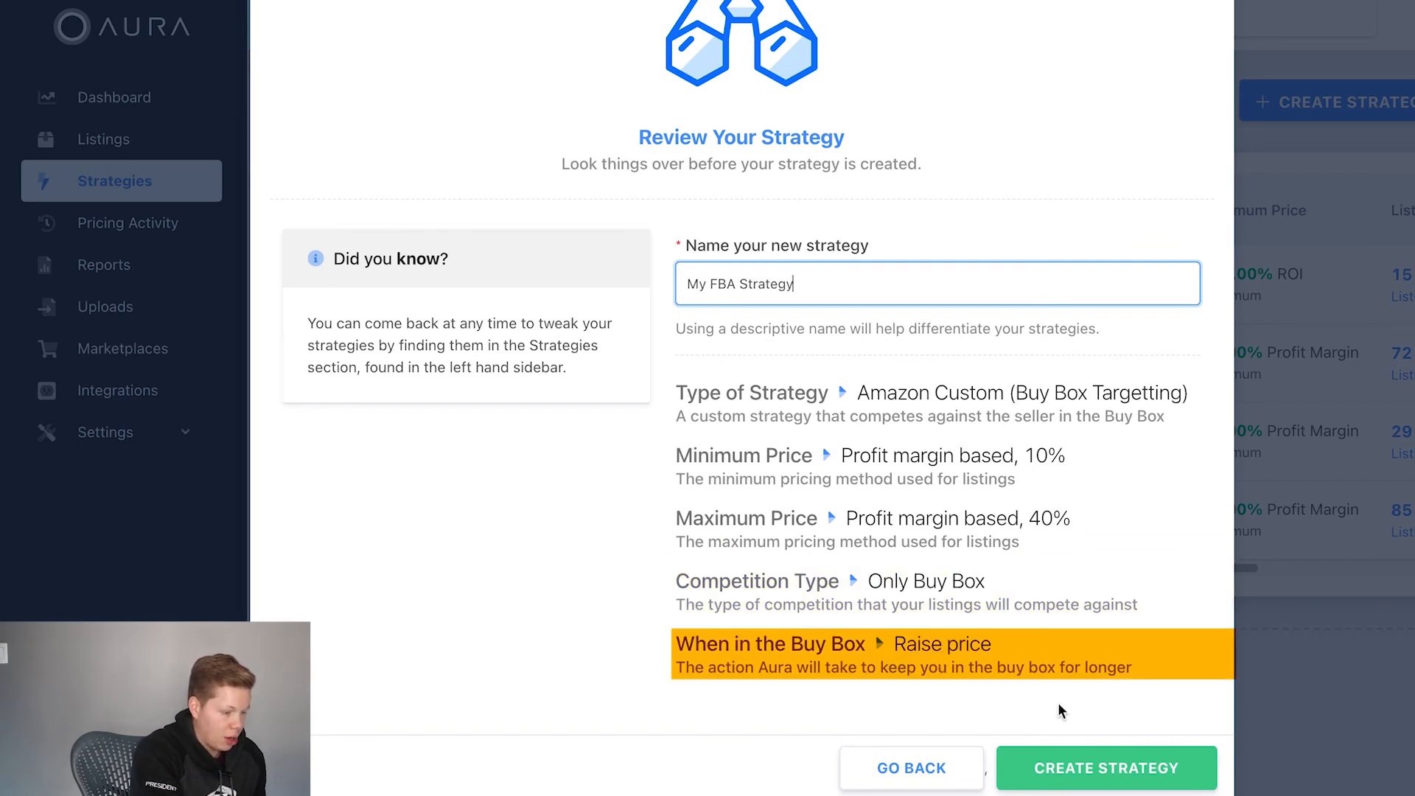
pyautogui.click(1113, 779)
pyautogui.click(1113, 779)
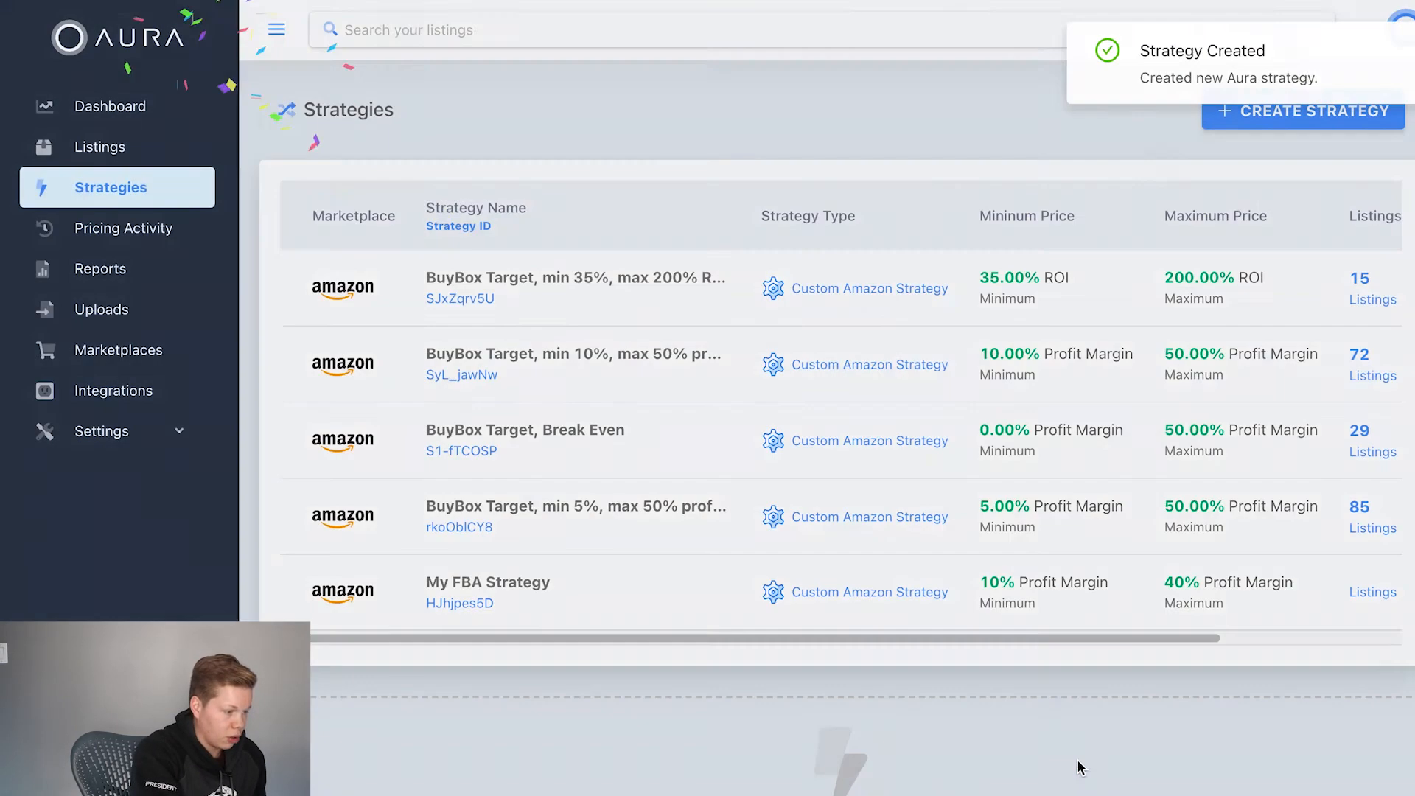